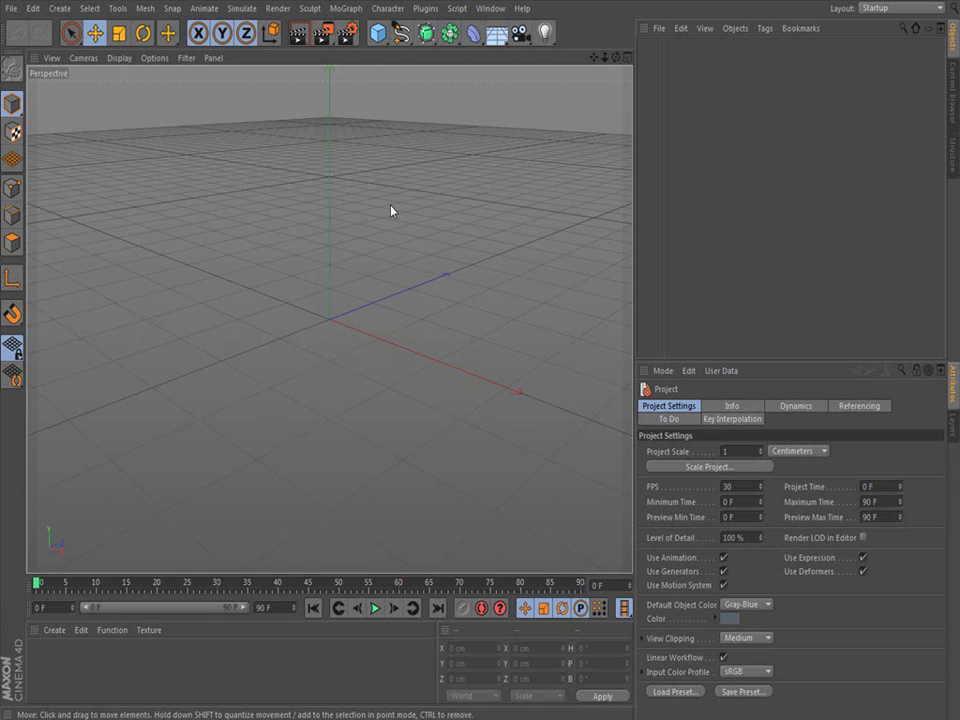
- Add a cylinder and stretch it to about 535 cm tall with a 13.613 cm radius
left_click(378, 33)
left_click(652, 64)
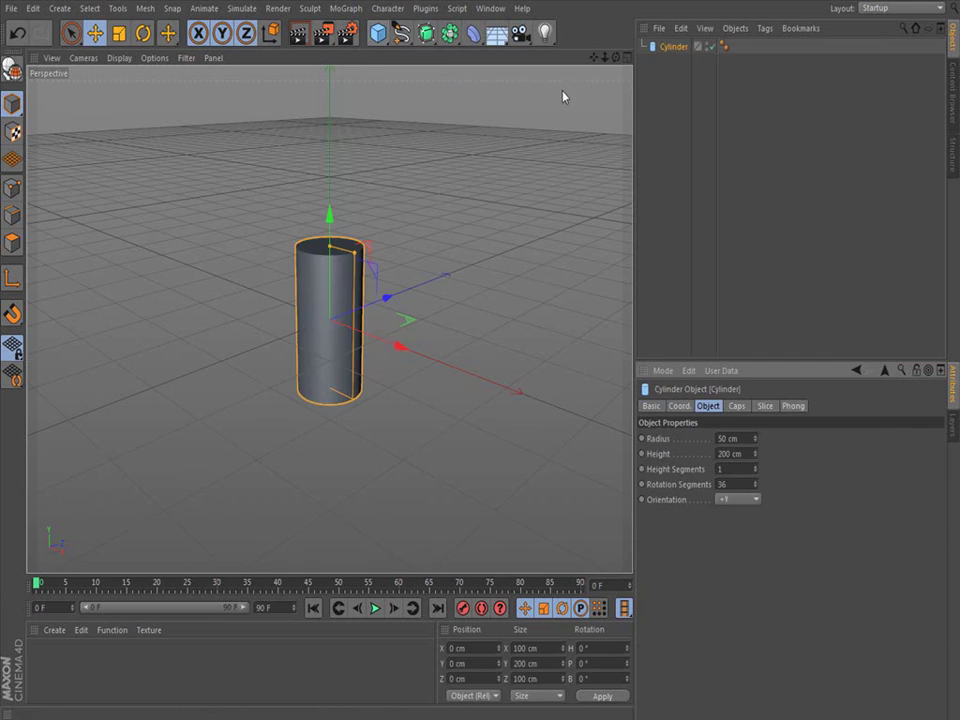
left_click_drag(331, 242, 330, 108)
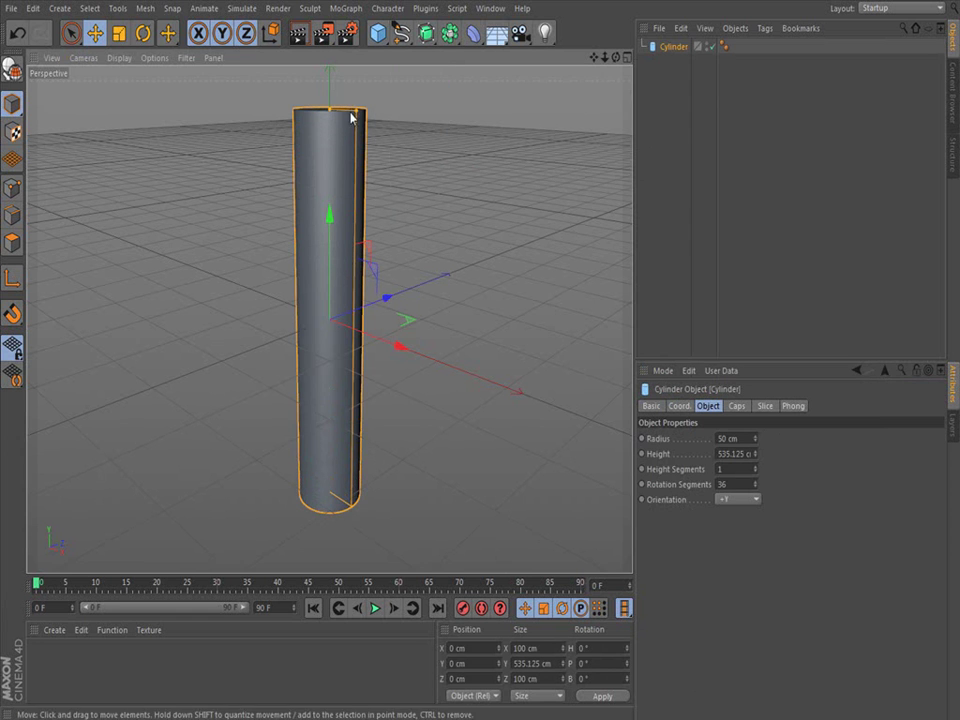
left_click_drag(470, 72, 556, 68, "alt")
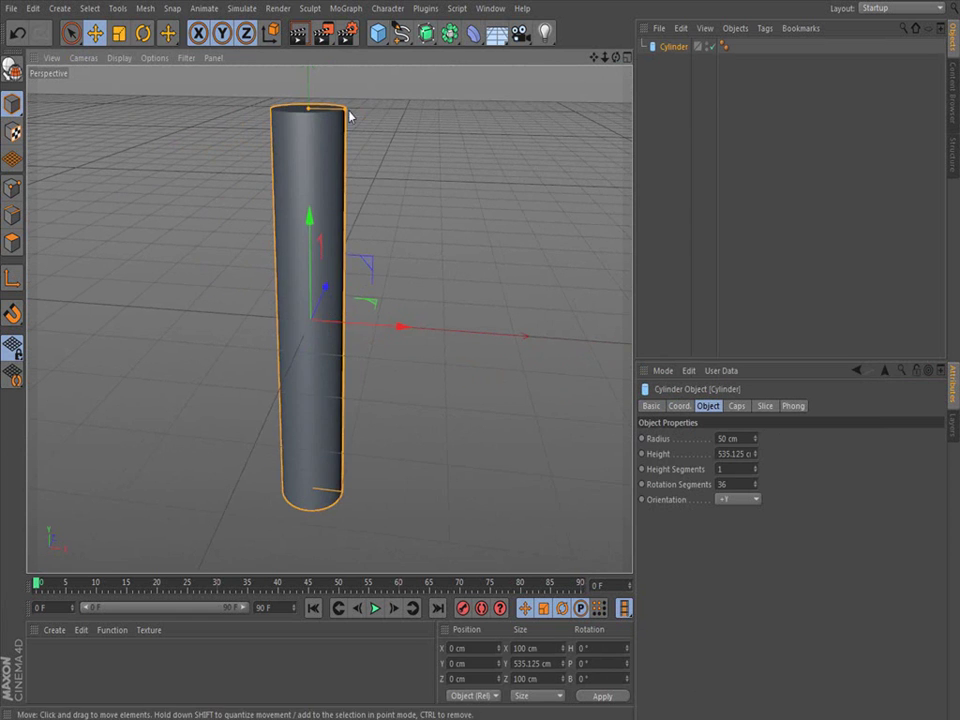
left_click_drag(349, 114, 321, 118)
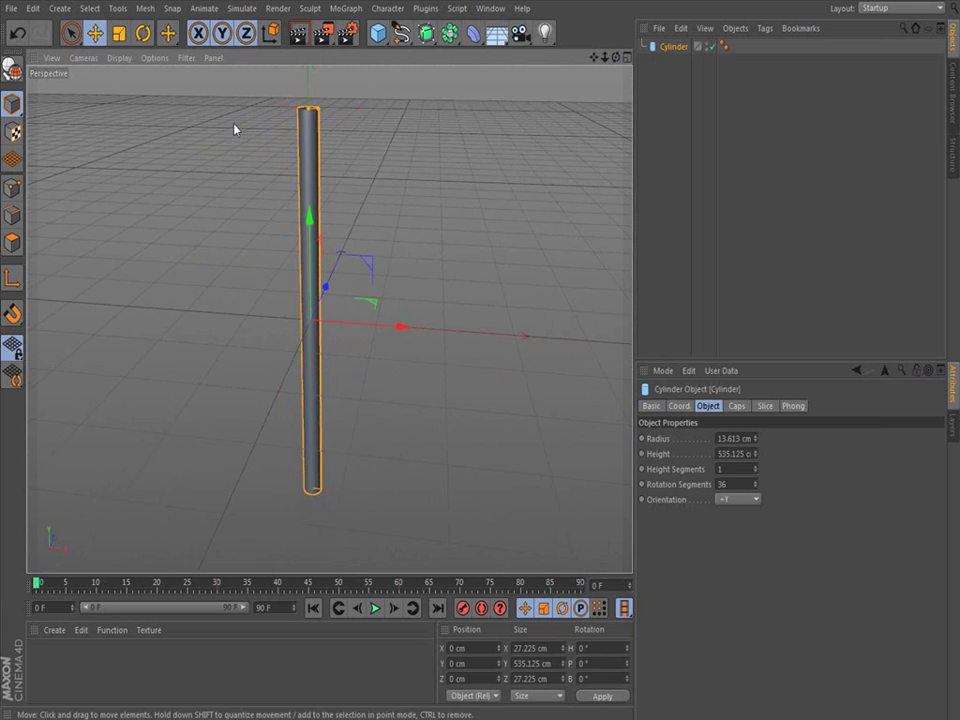
- Make the cylinder editable and rename it 'pole'
left_click(12, 72)
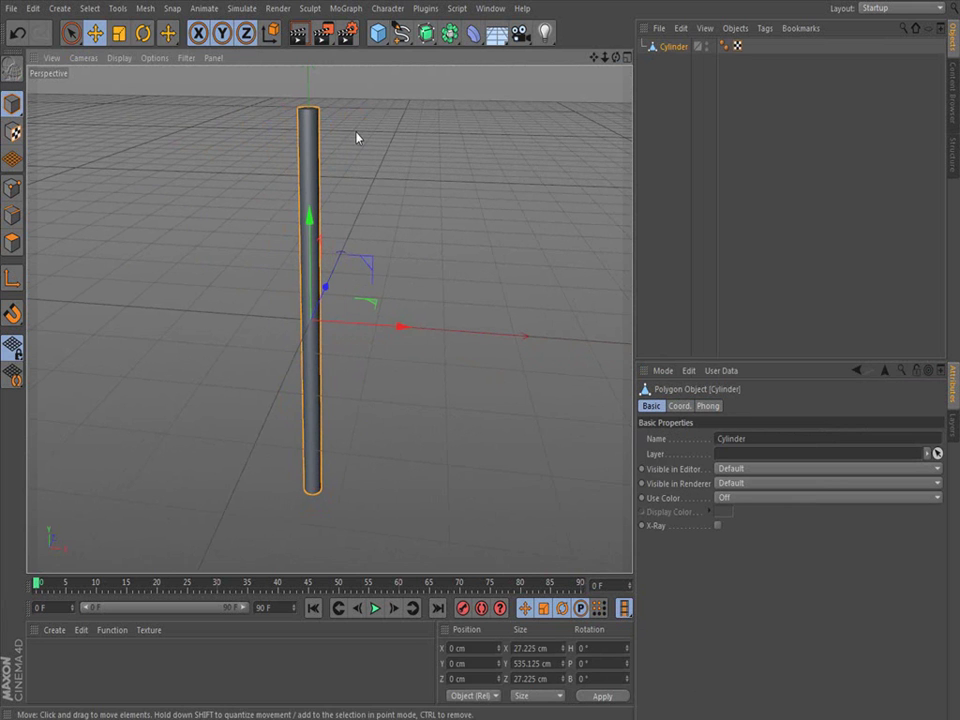
double_click(675, 46)
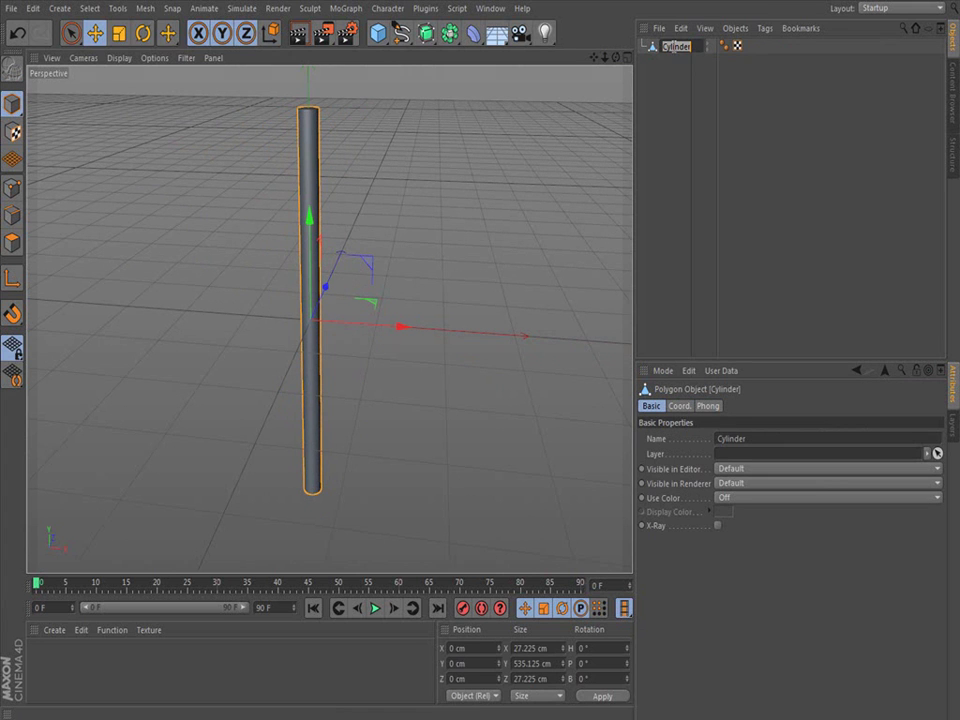
type("pole")
key("Return")
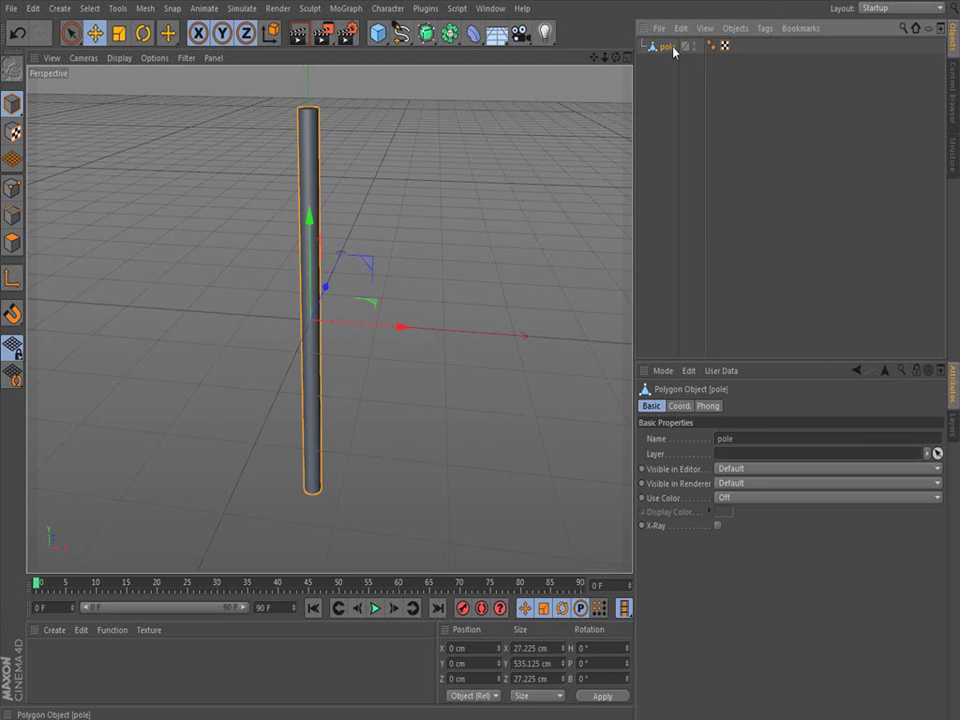
left_click_drag(604, 60, 660, 66)
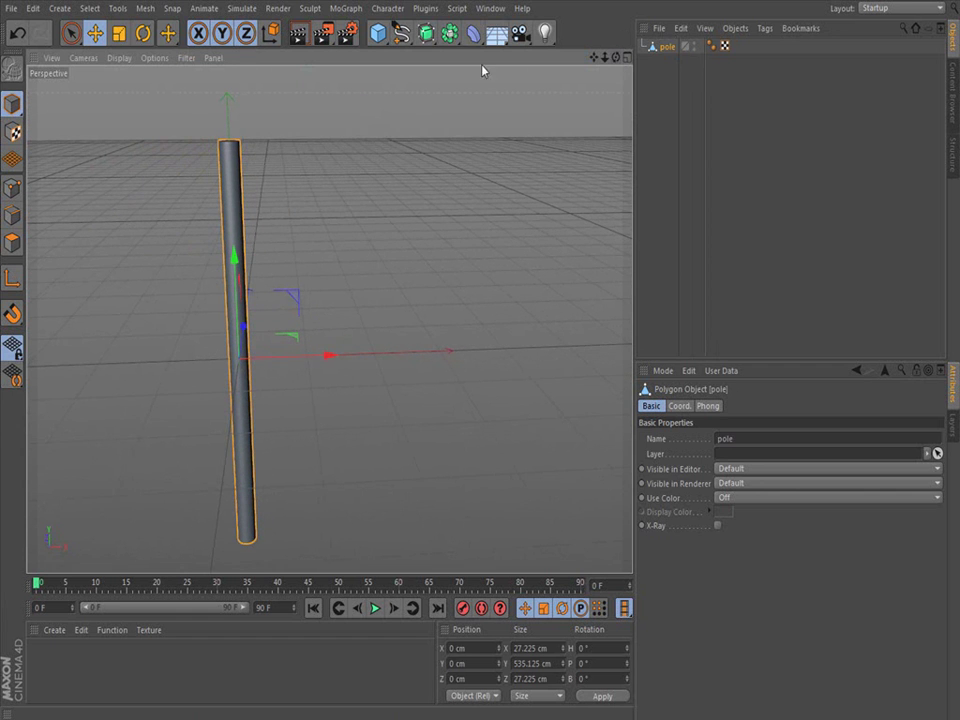
- Add a plane, tilt it upright by 90°, and shorten its height to about 203 cm
left_click(381, 38)
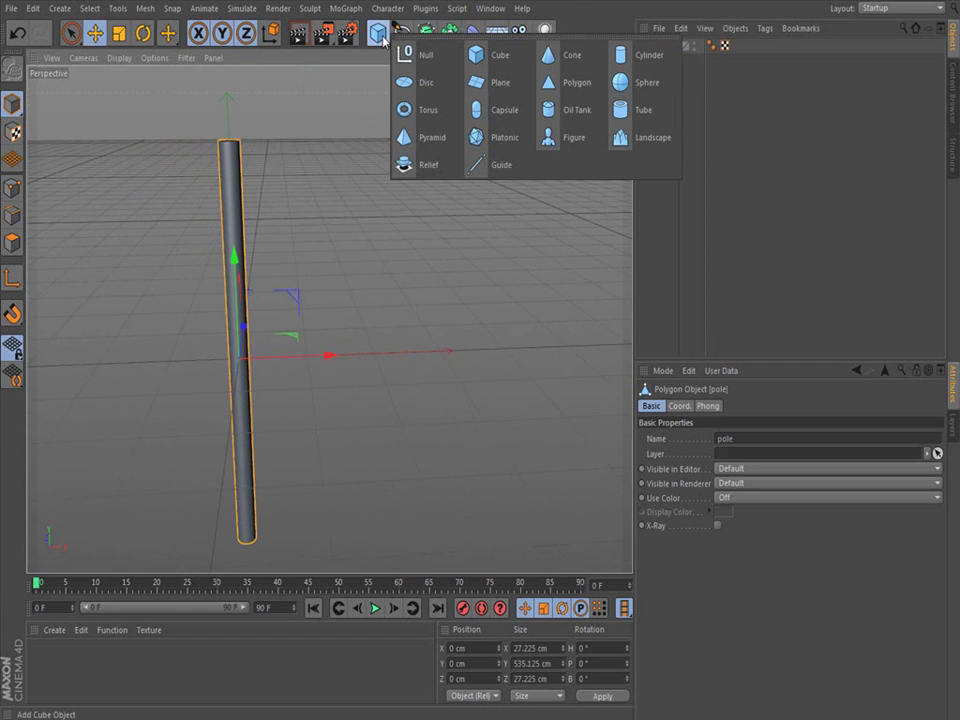
left_click(498, 84)
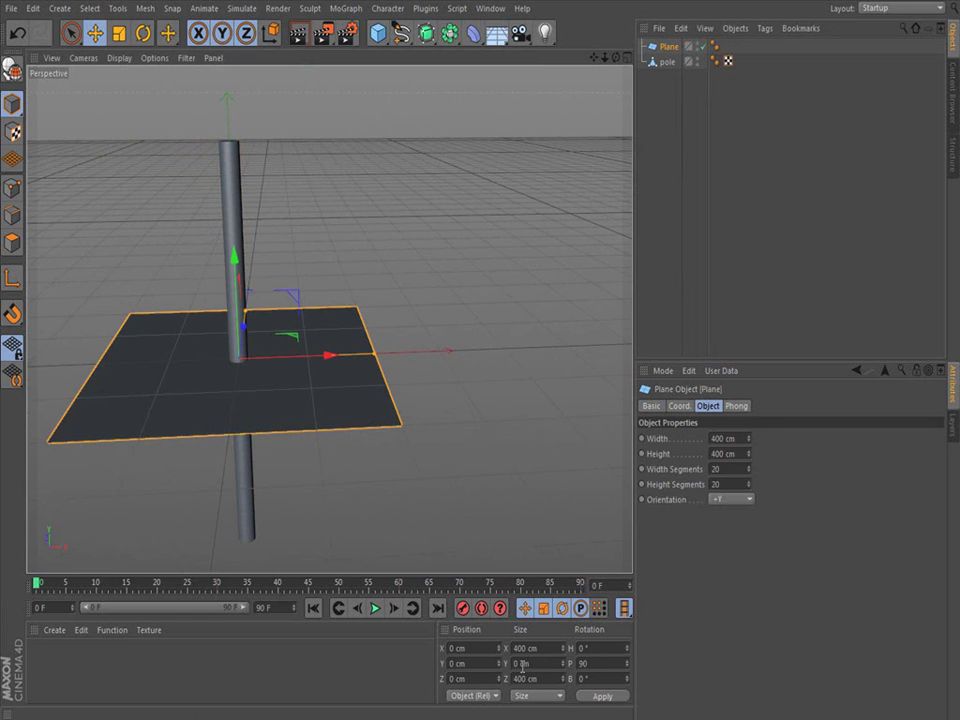
key("Return")
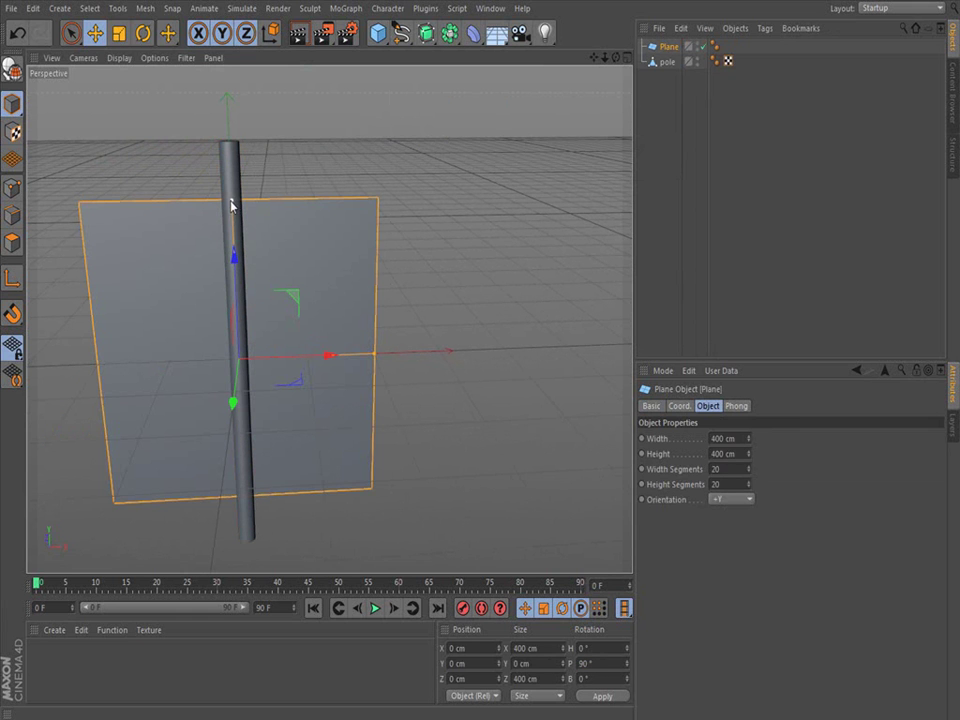
left_click_drag(231, 205, 236, 279)
- Move the plane along X and up along Y beside the pole's top
left_click_drag(334, 357, 468, 360)
left_click_drag(417, 272, 417, 122)
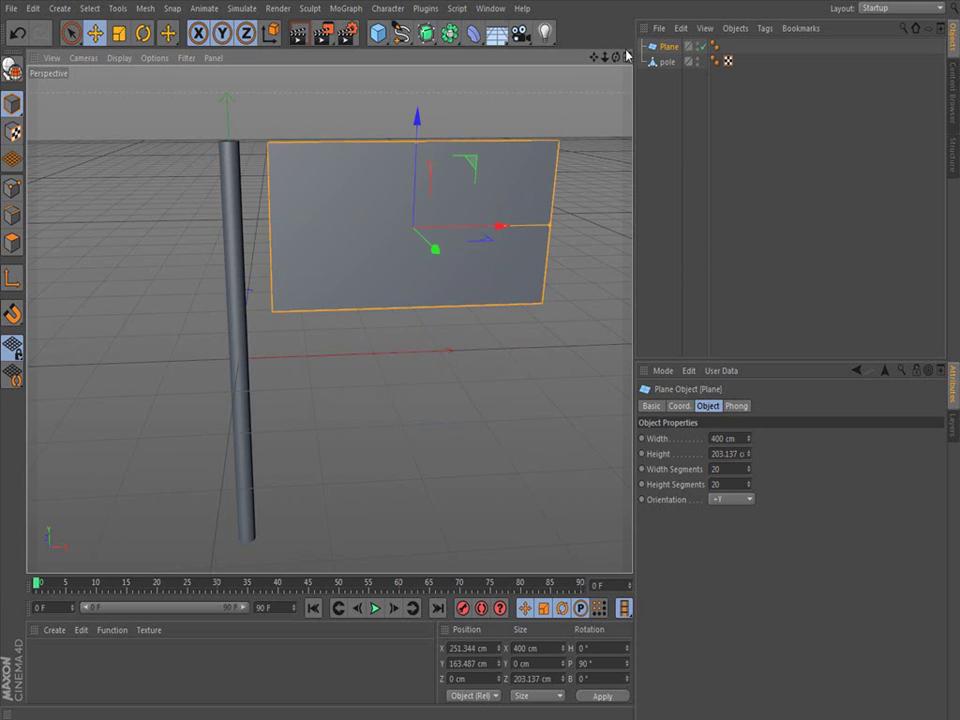
left_click_drag(616, 56, 328, 317)
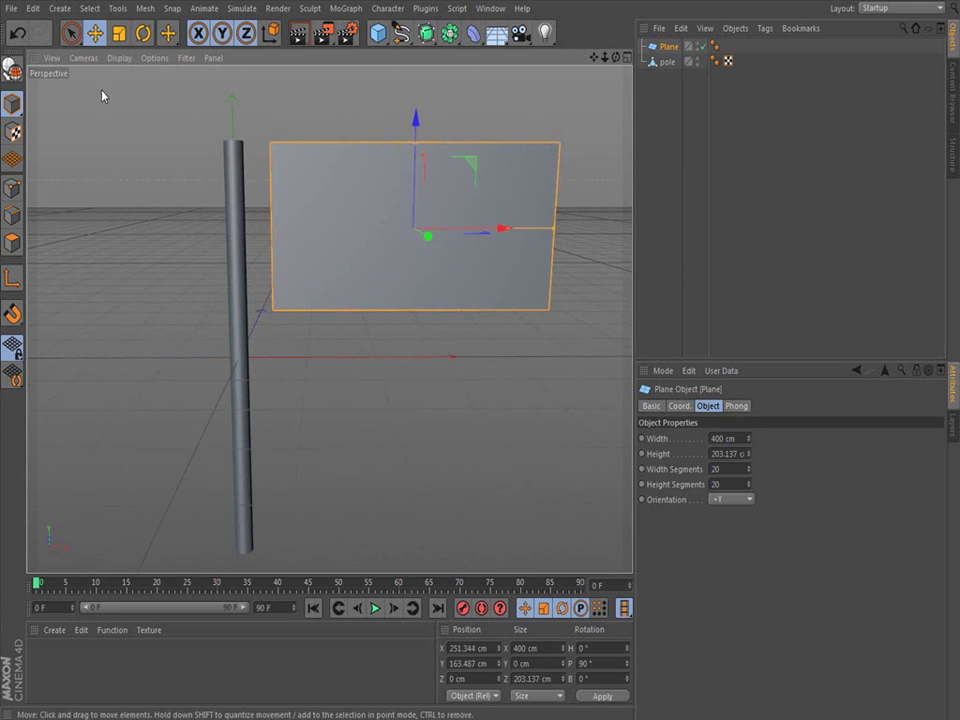
- Make the plane editable and rename it 'flag'
left_click(13, 70)
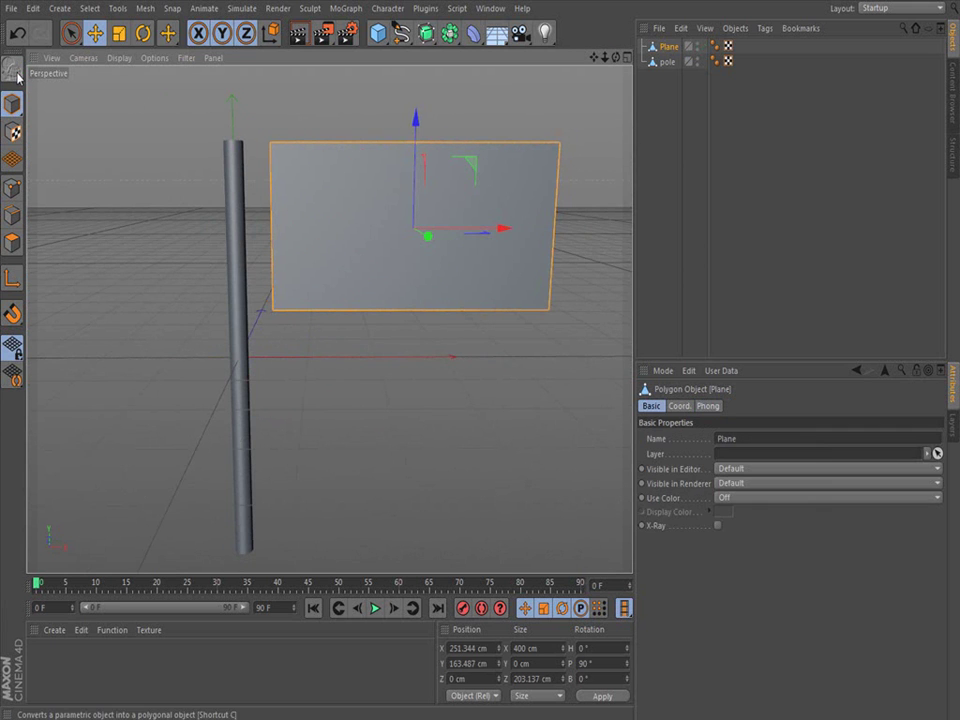
double_click(668, 47)
type("fla")
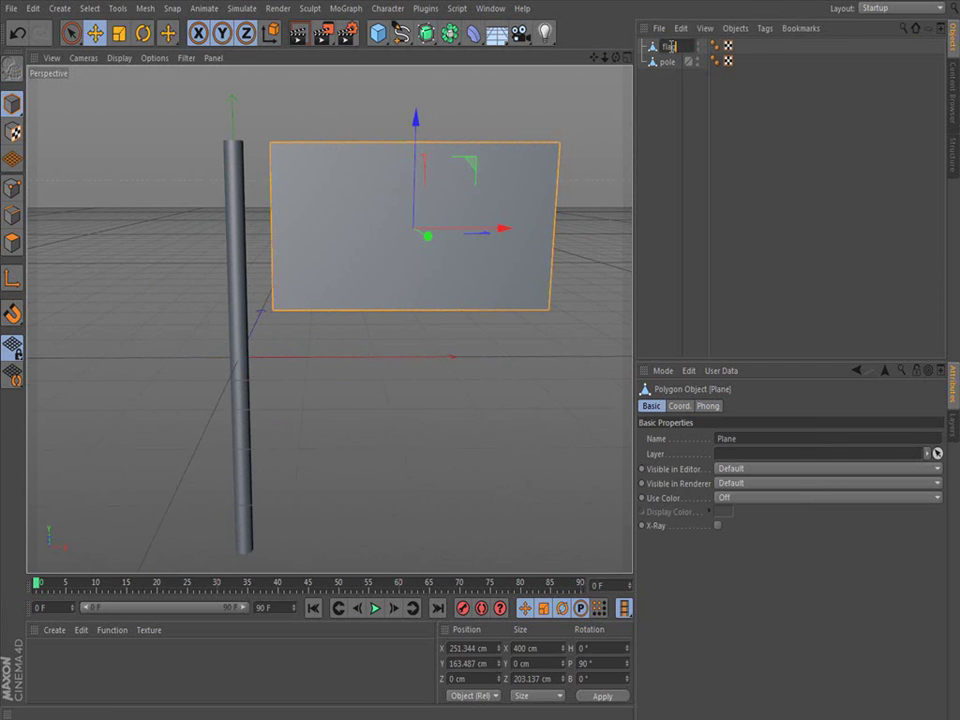
type("g")
key("Return")
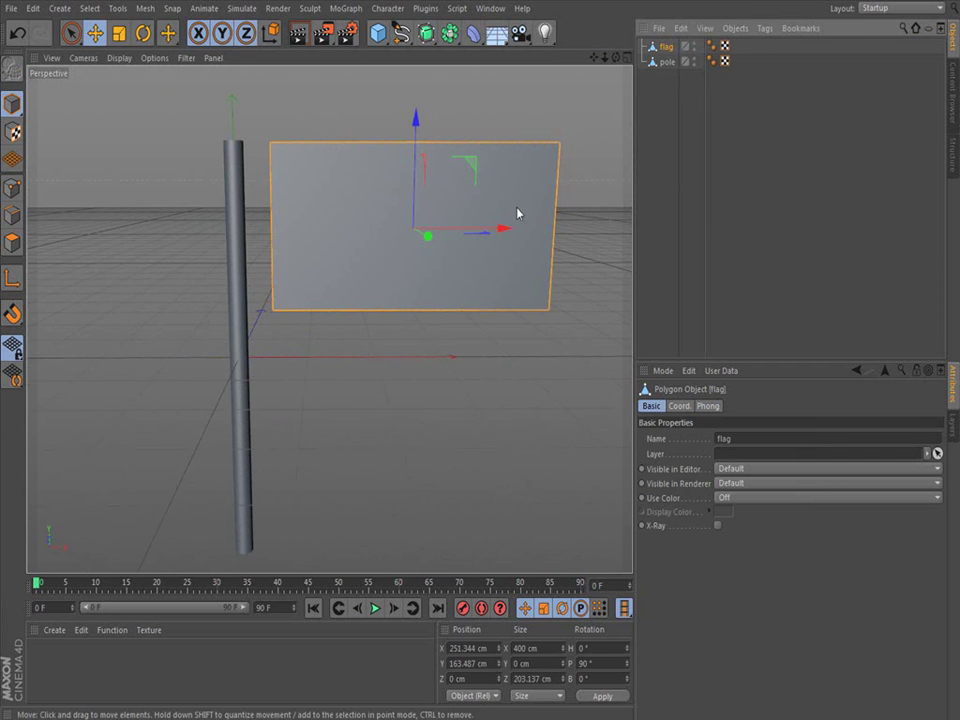
scroll(466, 293, "down", 2)
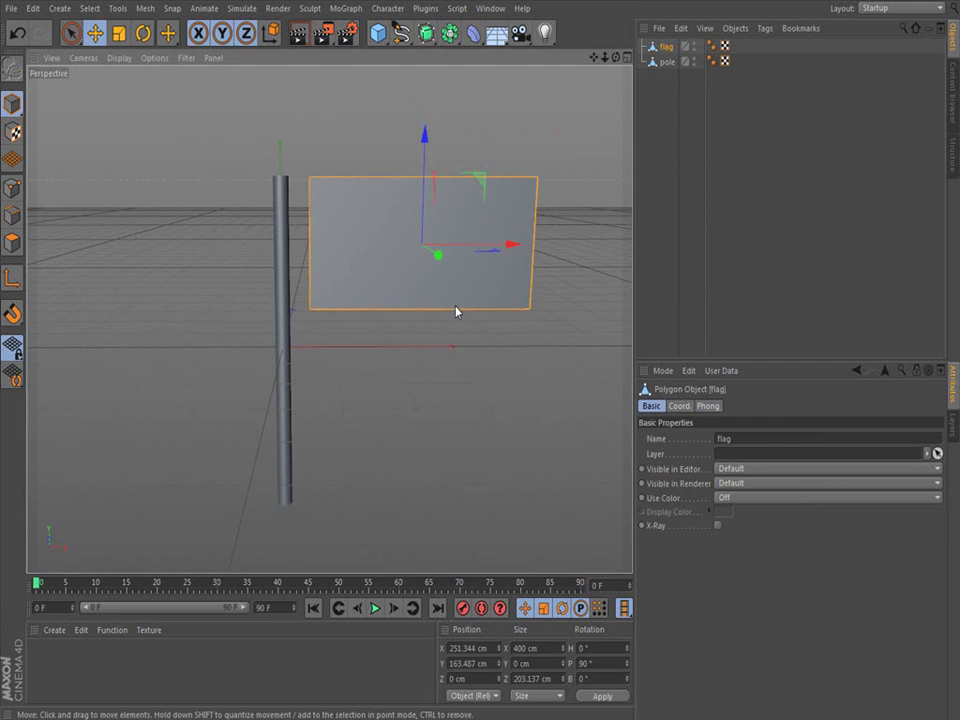
left_click_drag(622, 58, 585, 75)
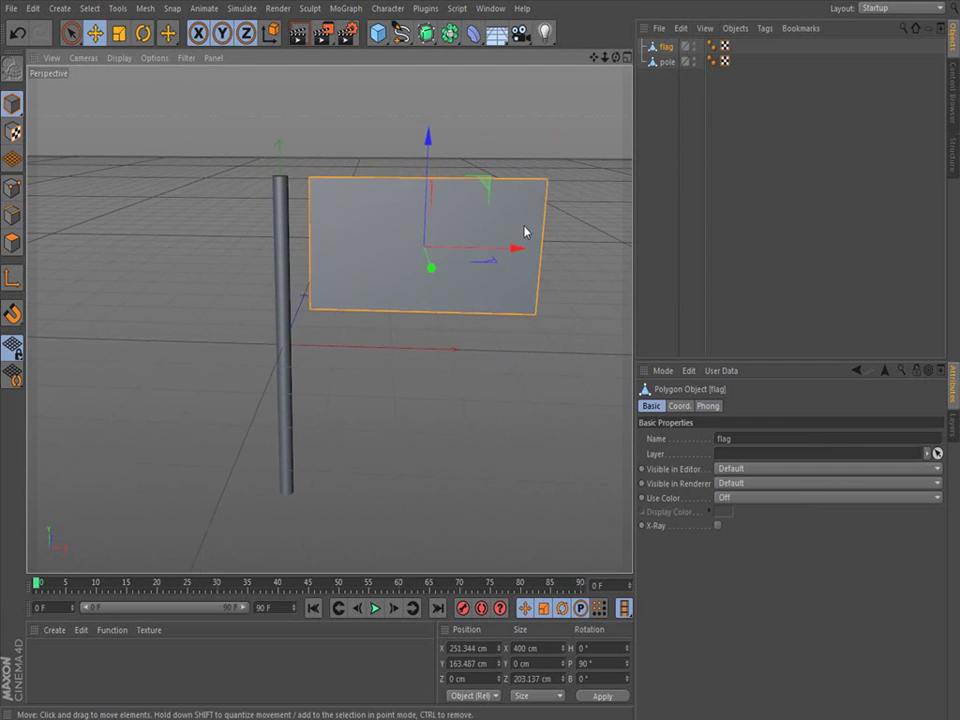
- Add a Cloth simulation tag to the flag object
left_click(766, 30)
mouse_move(807, 178)
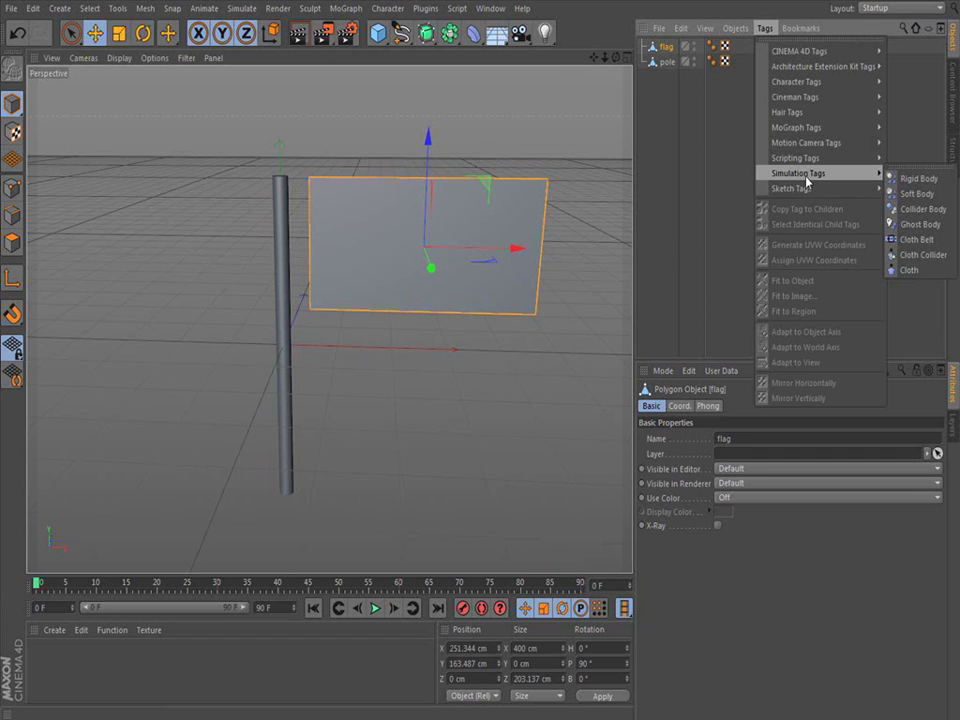
left_click(910, 270)
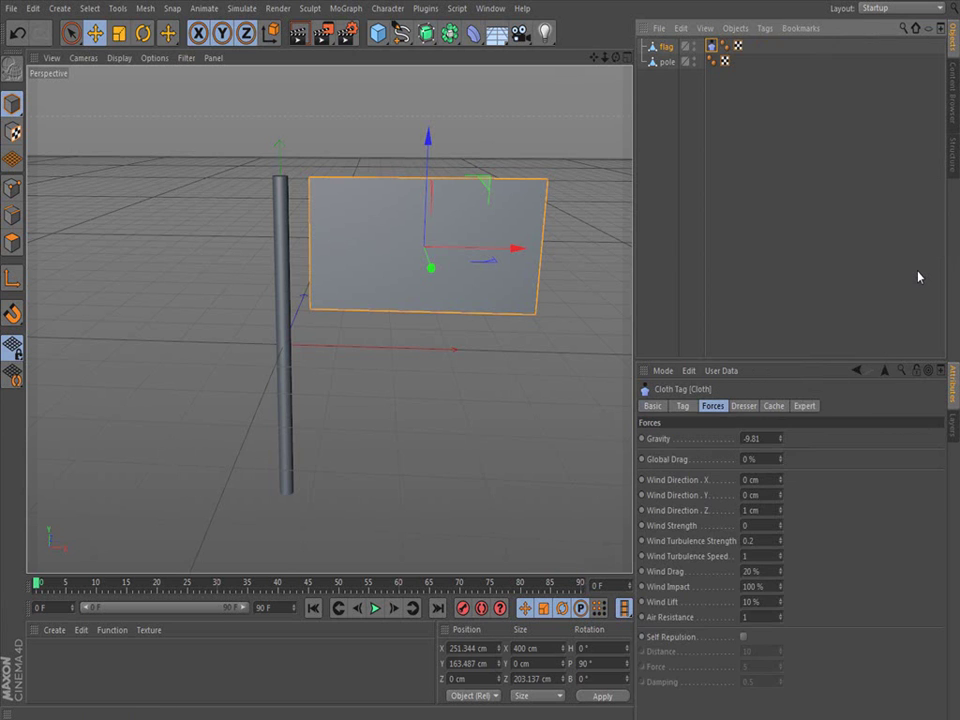
left_click(667, 62)
left_click(669, 104)
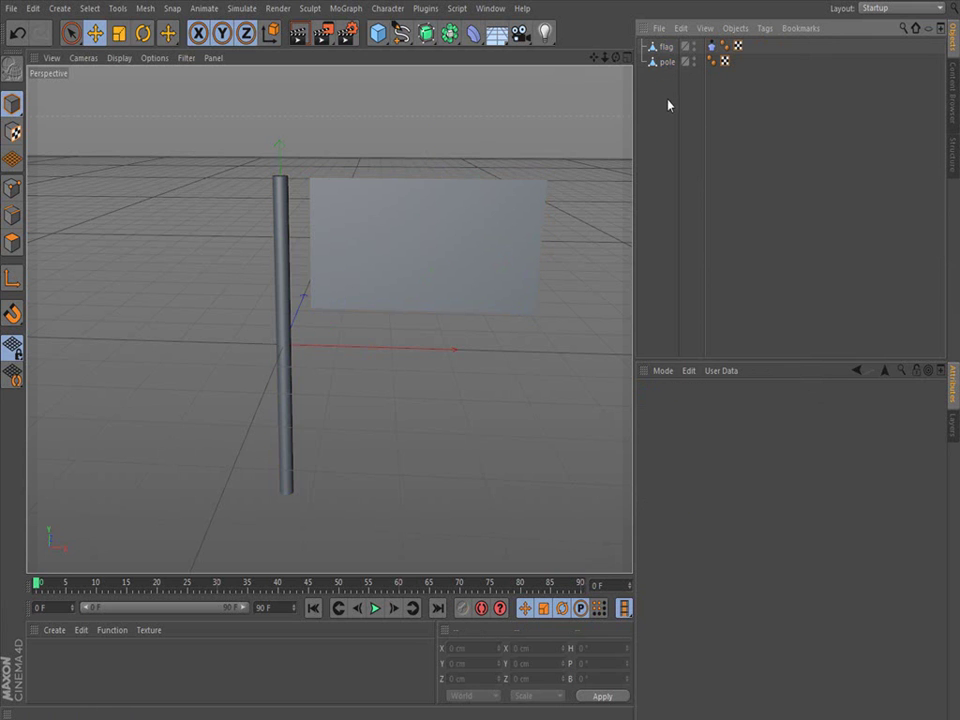
- Give the pole a Cloth Collider tag, then reselect the flag
left_click(667, 62)
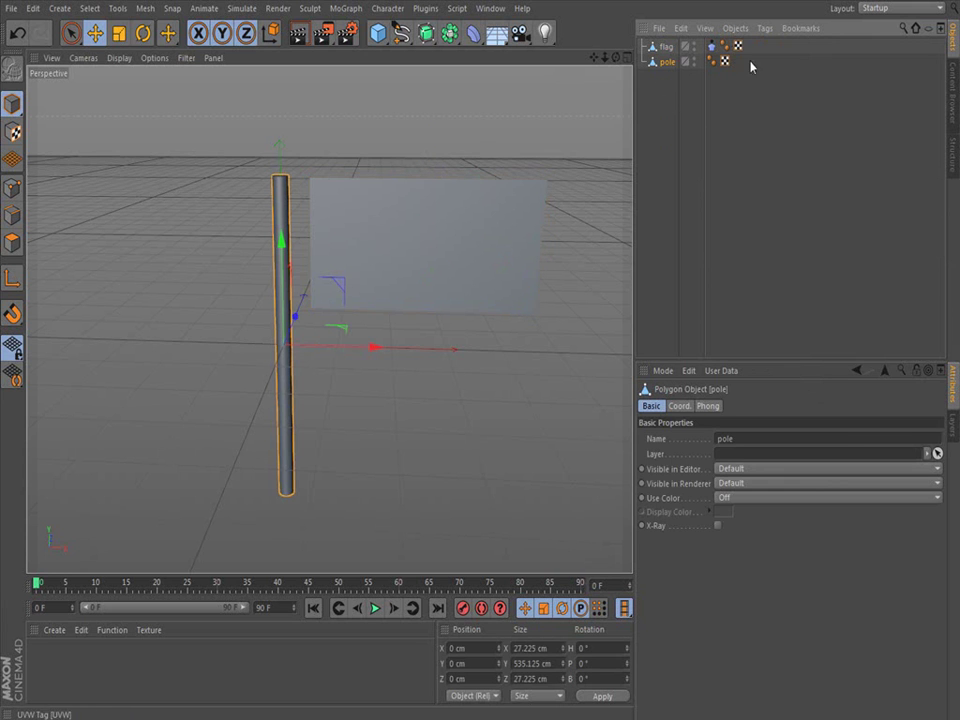
left_click(765, 28)
mouse_move(806, 194)
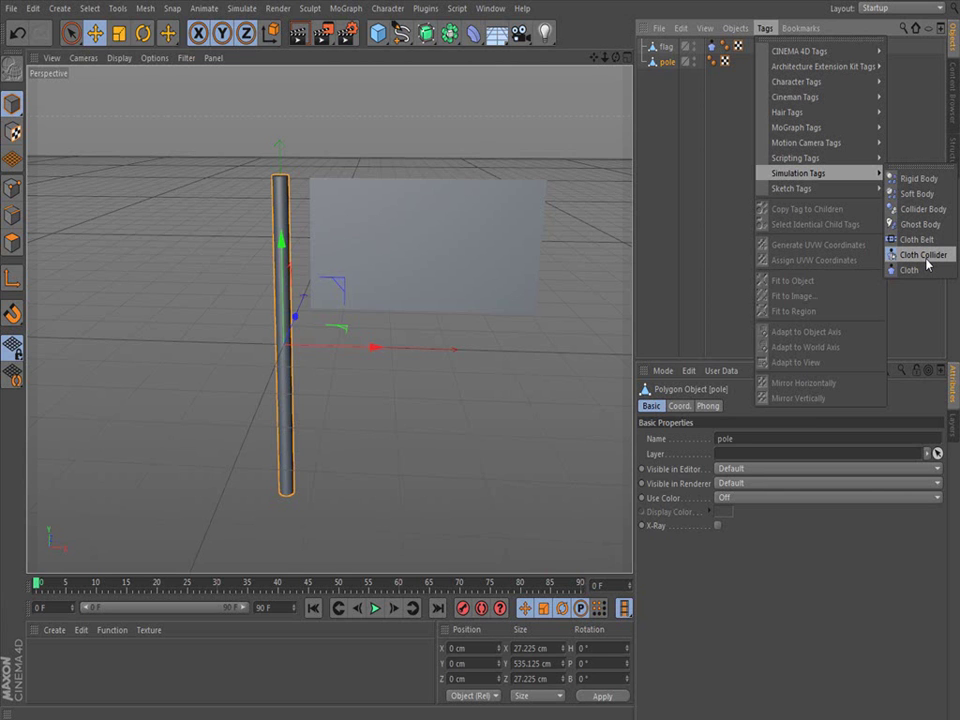
left_click(924, 255)
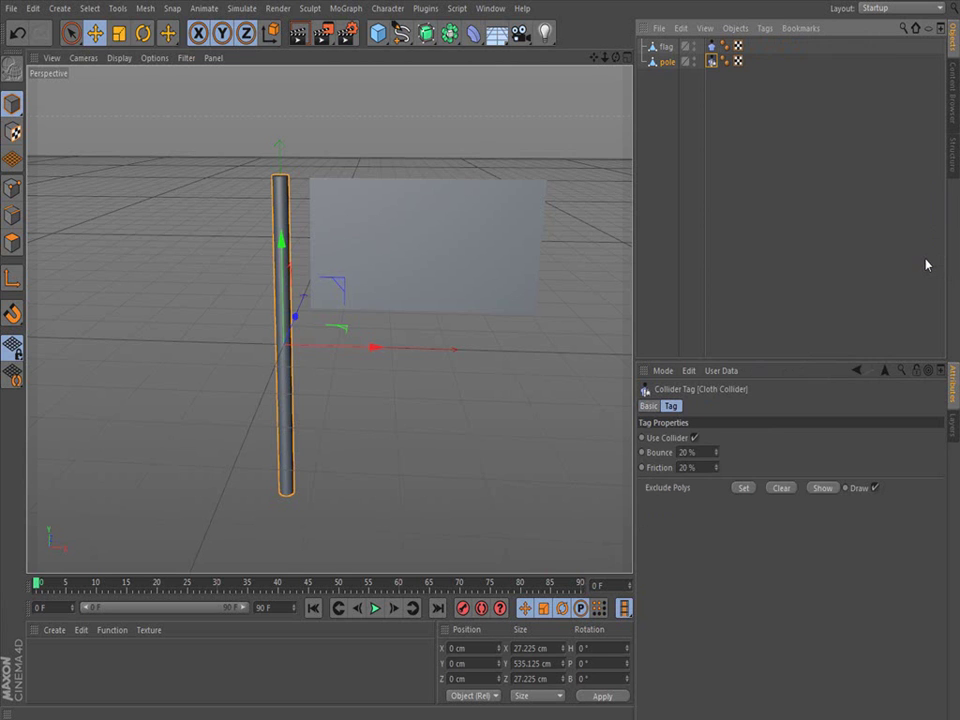
left_click(670, 143)
left_click(664, 47)
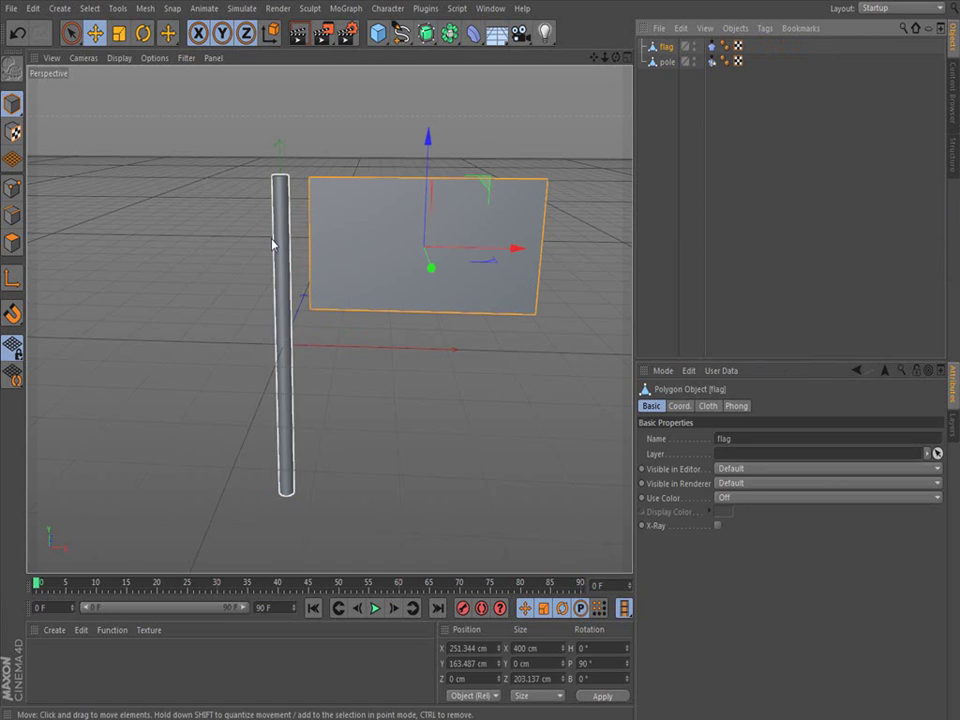
- Attach a Cloth Belt tag to the flag
left_click(765, 28)
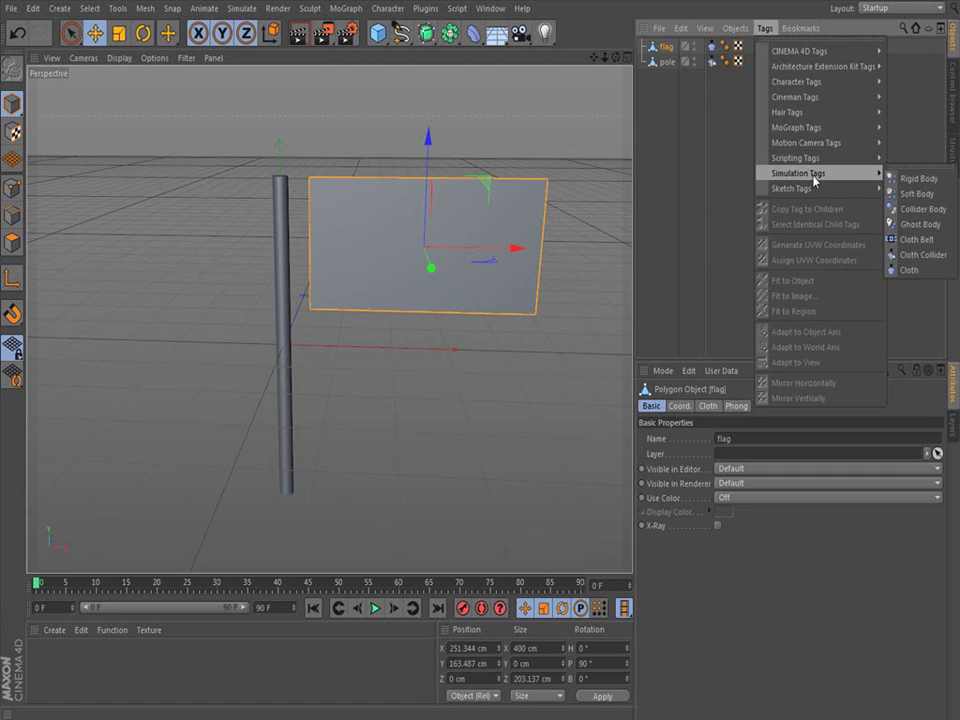
left_click(916, 240)
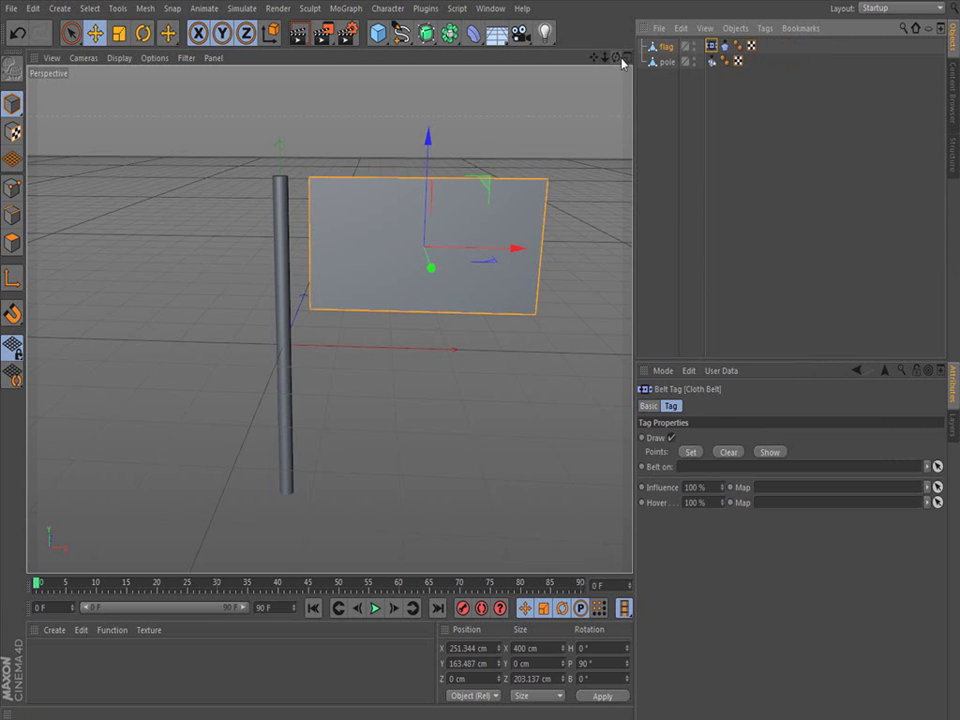
left_click_drag(616, 57, 330, 319)
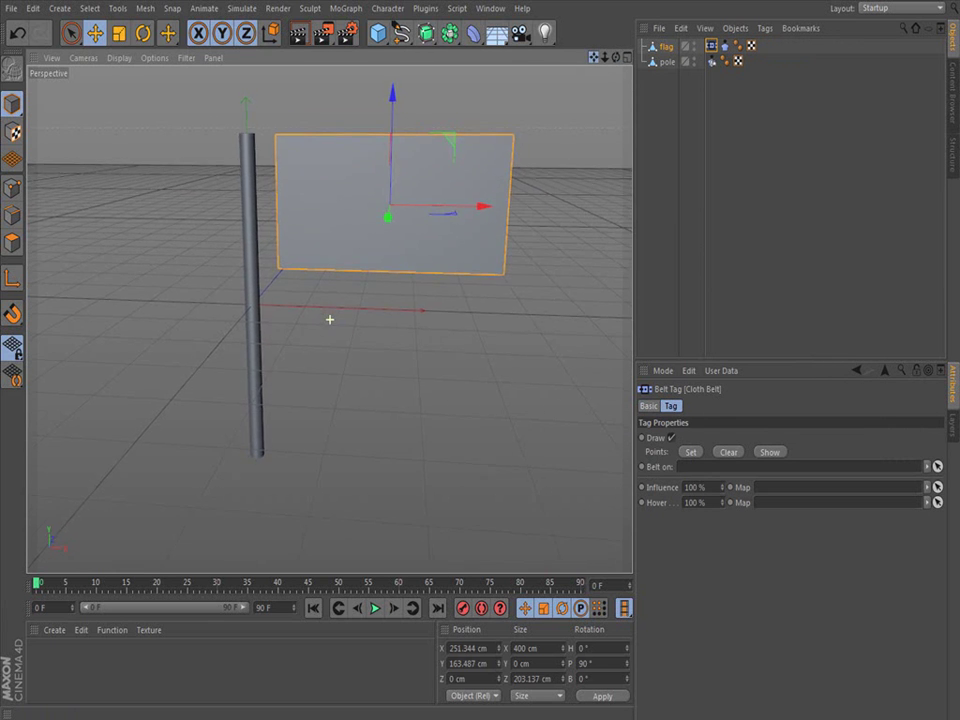
left_click_drag(622, 58, 328, 317)
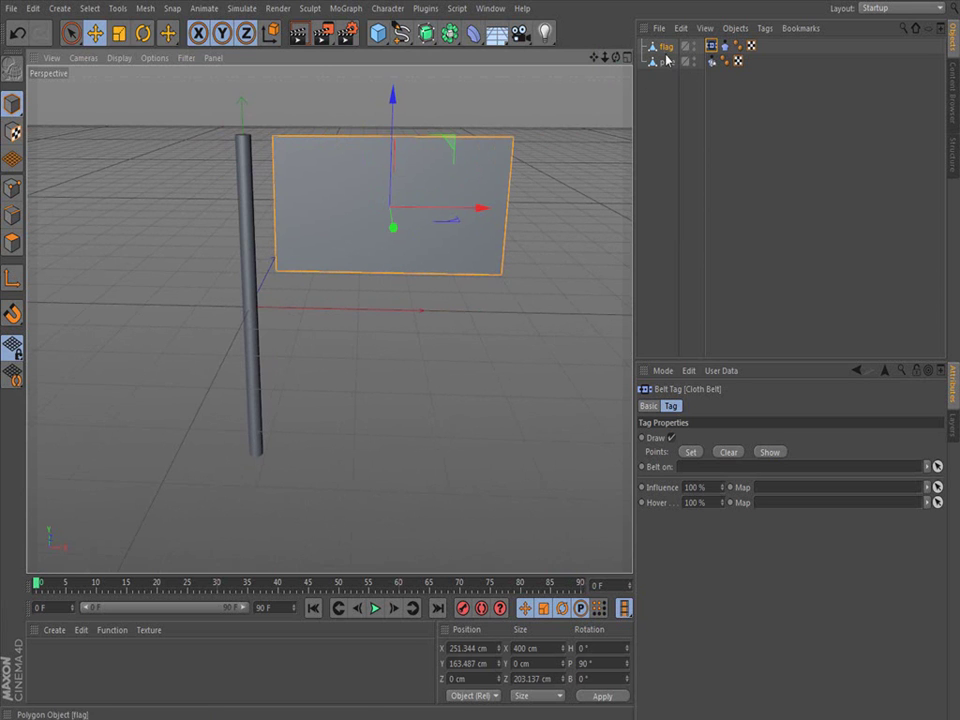
- In Points mode, disable Only Select Visible Elements and paint-select the flag's left-edge points
left_click(12, 187)
left_click_drag(615, 57, 435, 111)
left_click(71, 34)
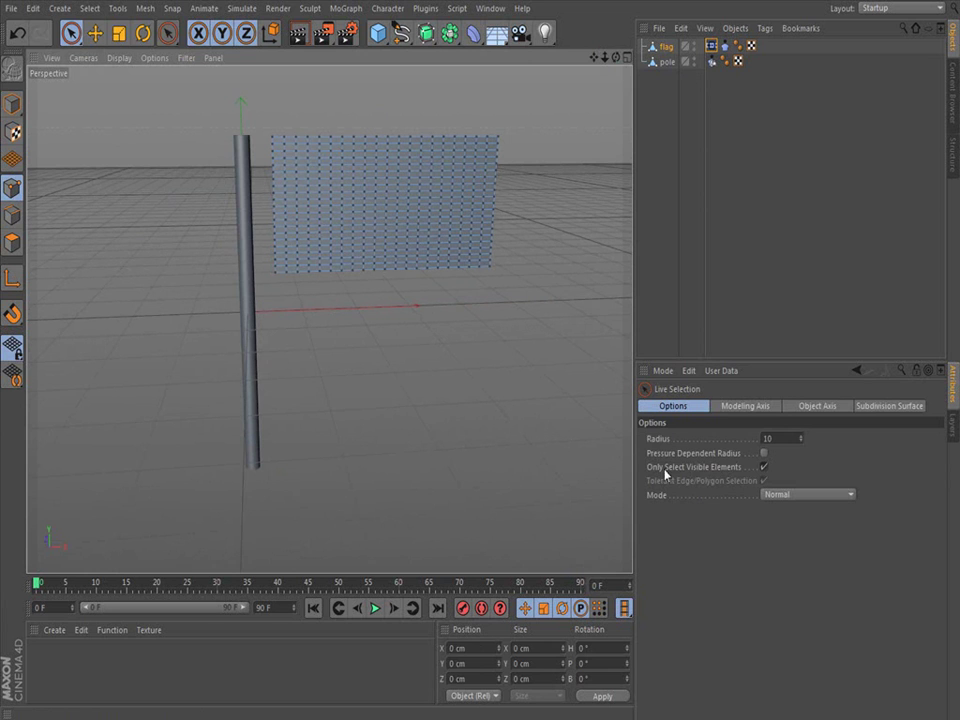
left_click(764, 467)
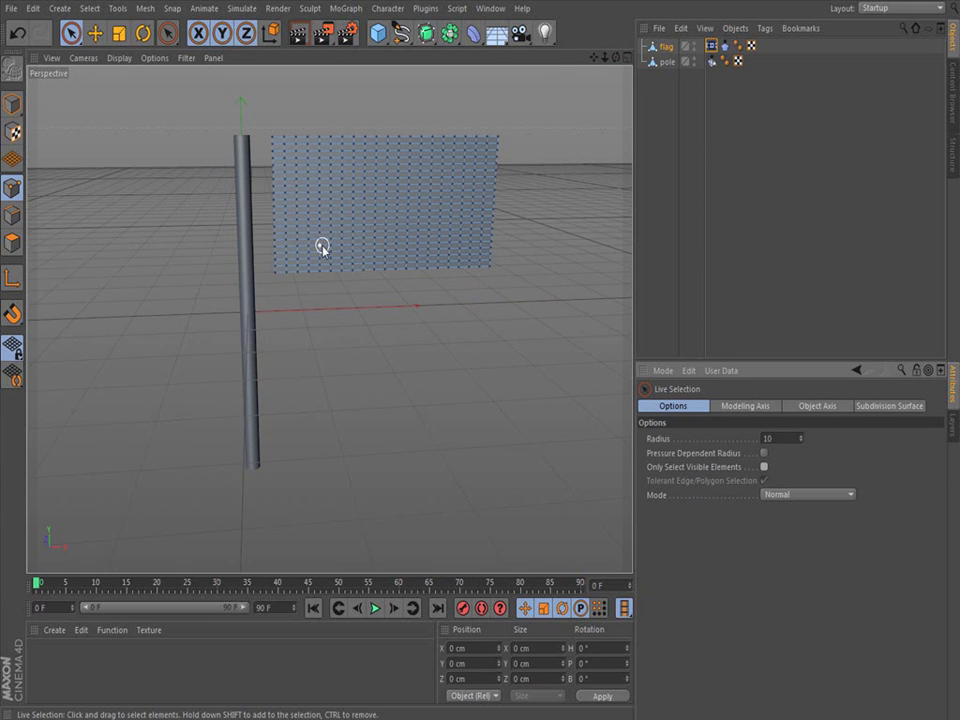
left_click_drag(272, 133, 270, 291)
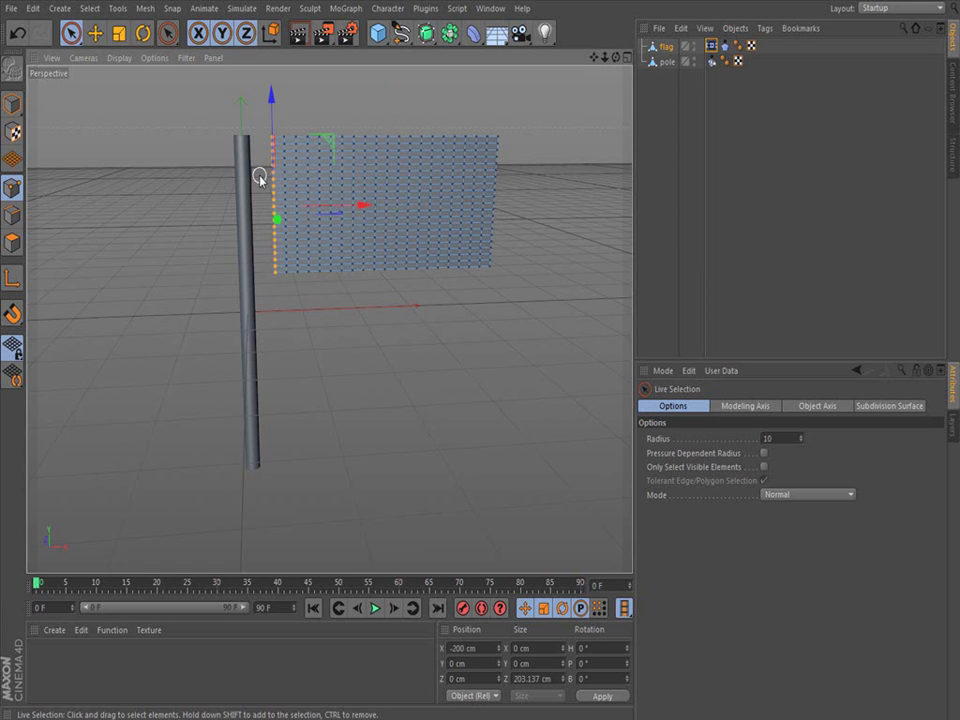
scroll(261, 176, "up", 3)
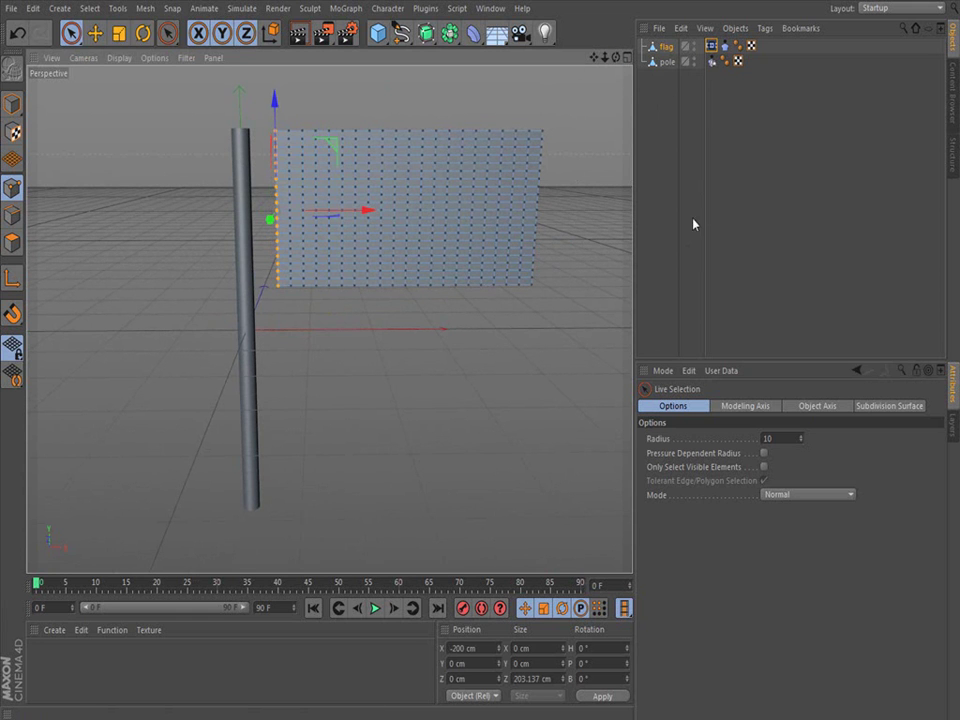
- Make the pole the Cloth Belt's Belt On target and set the left-edge points
left_click(711, 46)
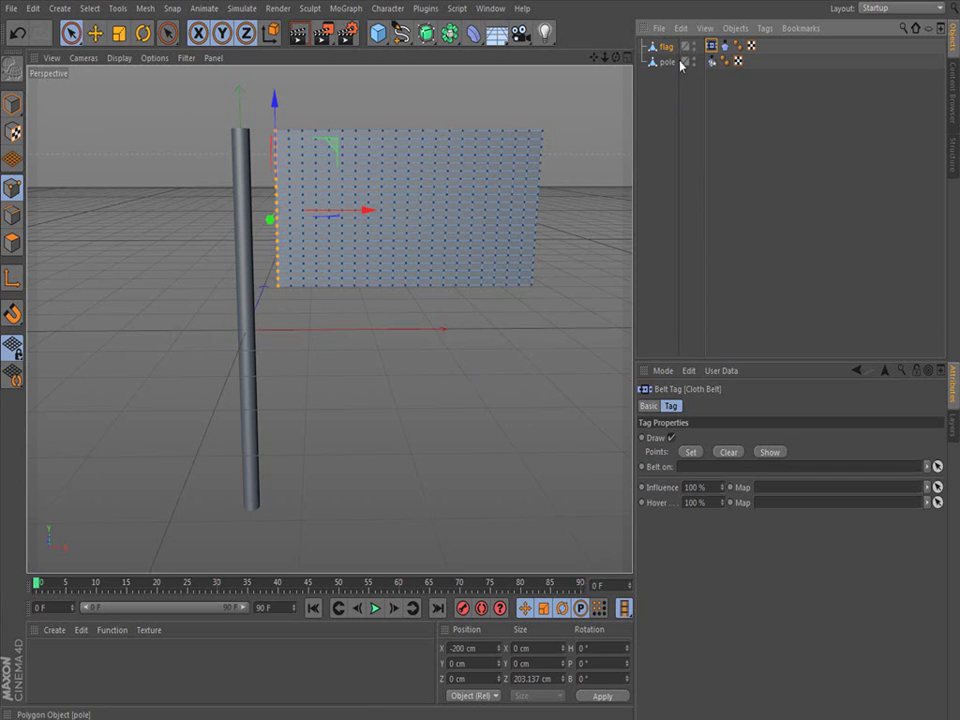
left_click_drag(667, 67, 686, 470)
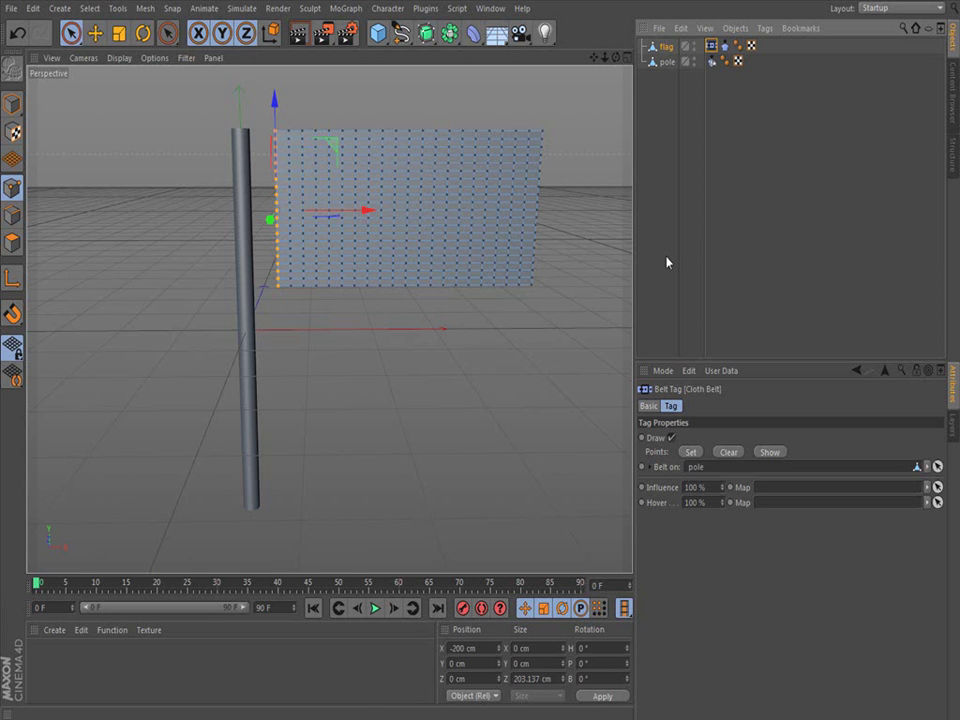
left_click(693, 453)
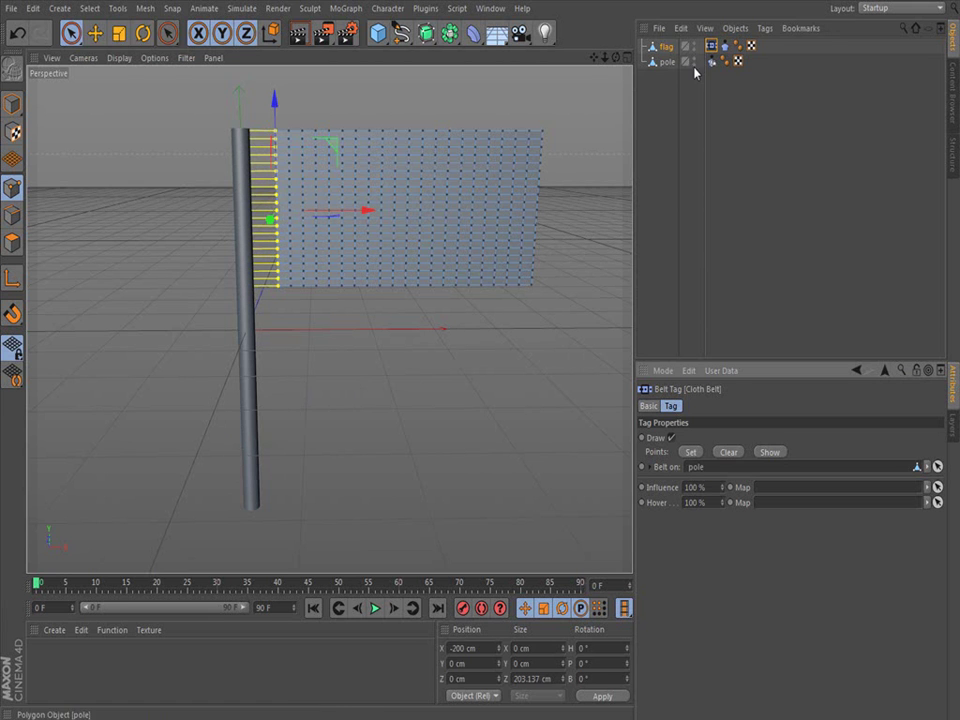
scroll(249, 214, "up", 2)
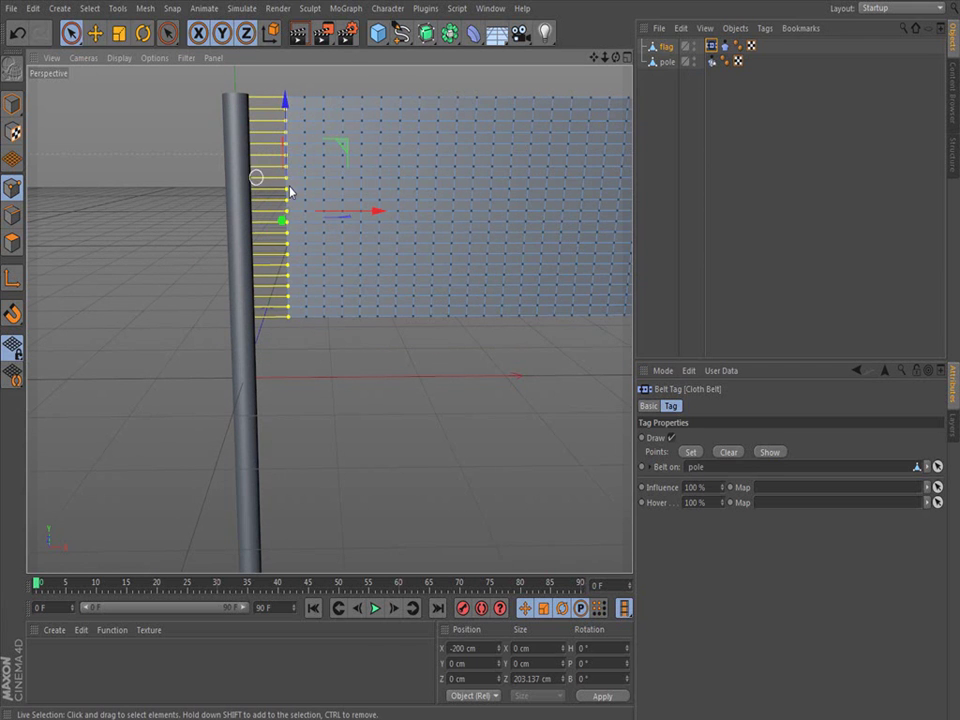
scroll(337, 379, "down", 2)
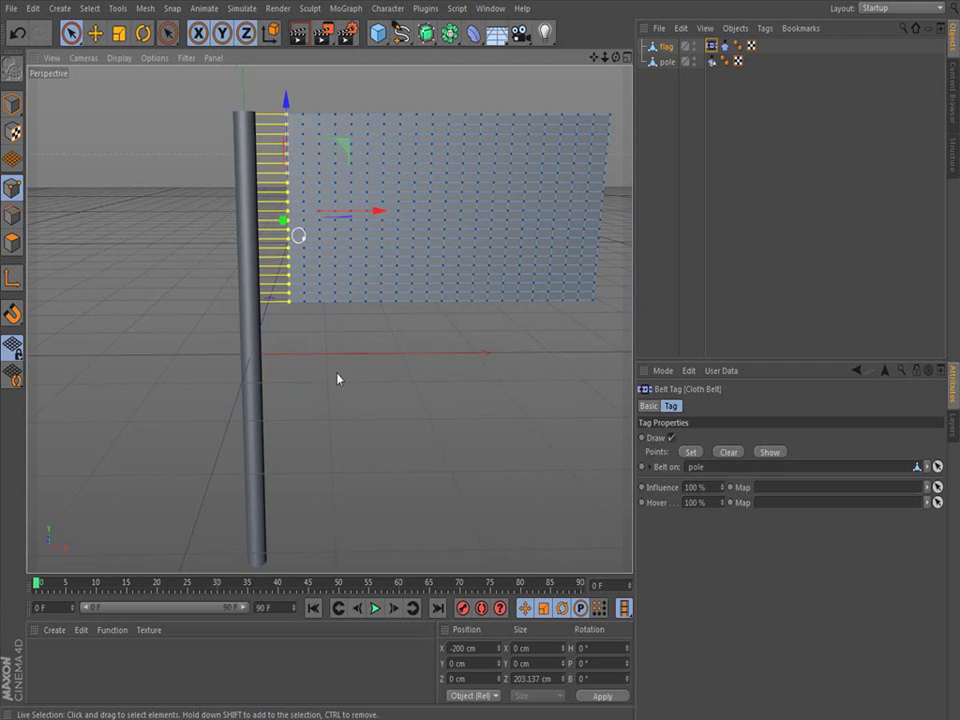
left_click(375, 609)
left_click(313, 609)
- Move the pole in Model mode to X 45.661 cm against the flag's left edge
left_click_drag(580, 62, 420, 230, "alt")
left_click(664, 63)
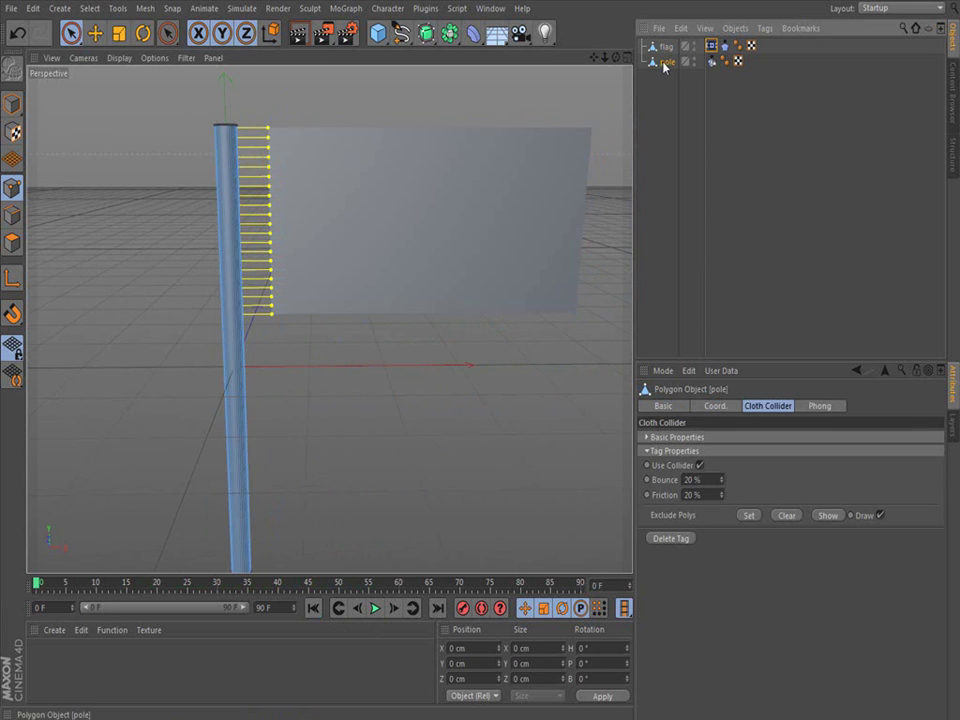
left_click(13, 104)
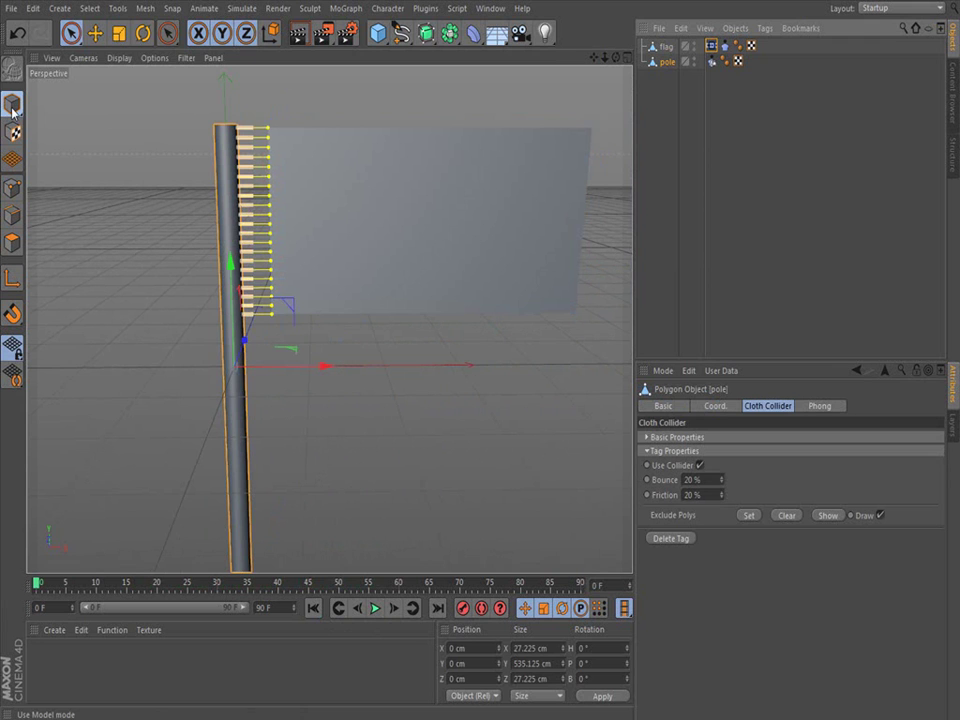
left_click_drag(325, 373, 360, 372)
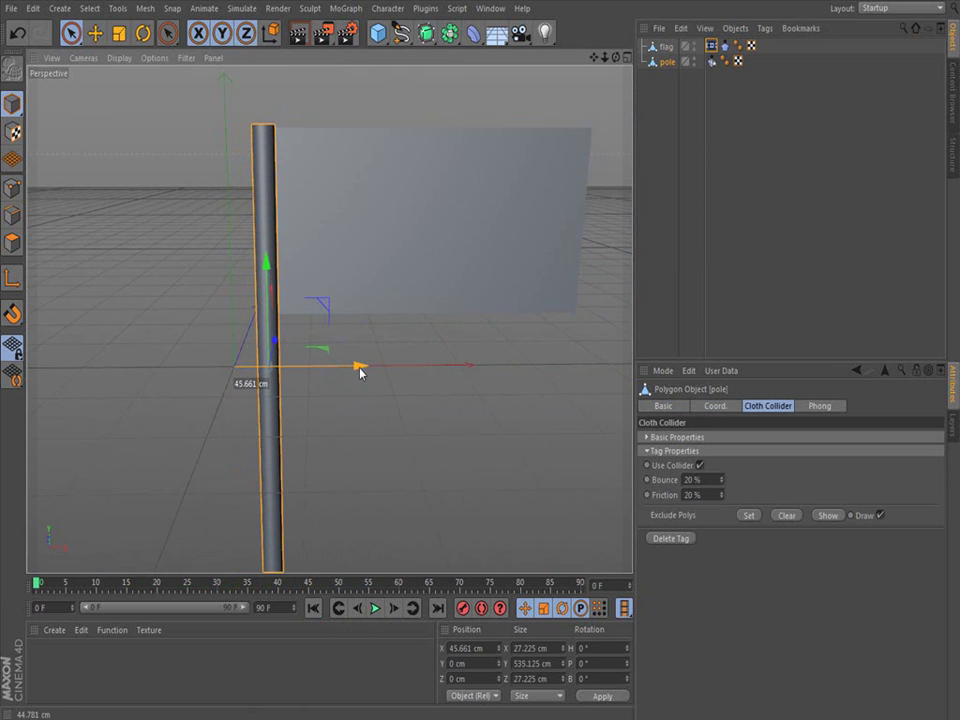
left_click_drag(620, 57, 403, 225)
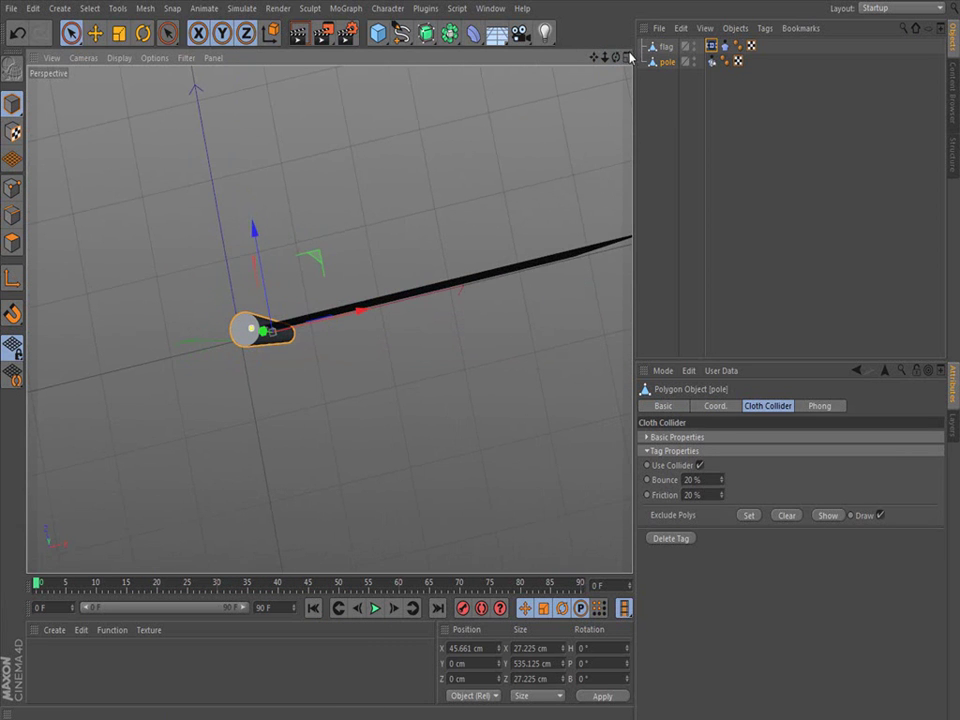
left_click_drag(630, 57, 330, 319)
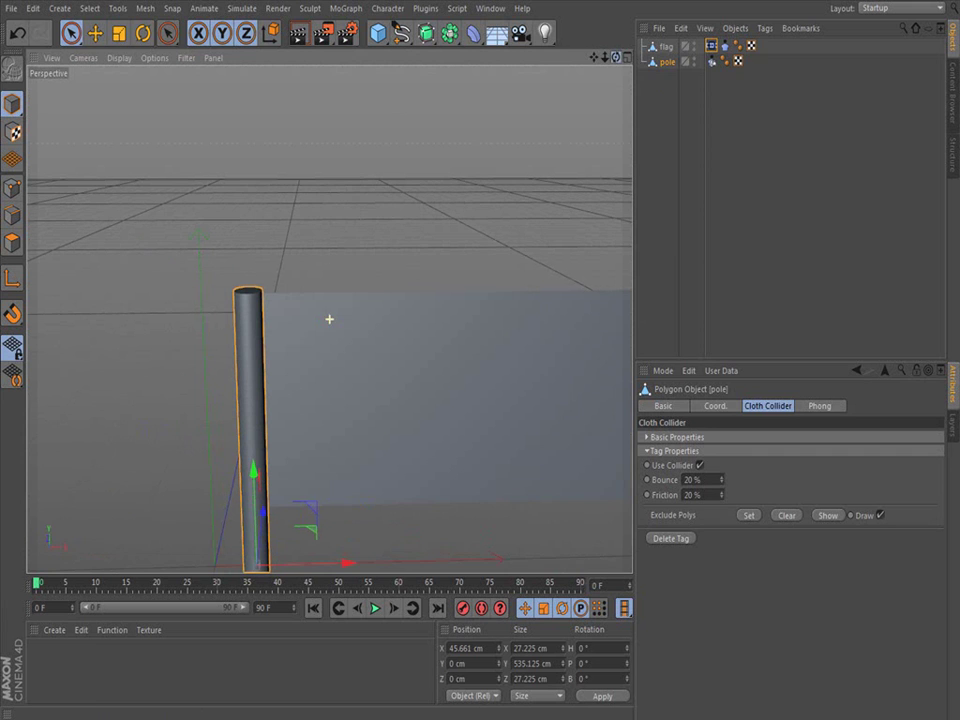
- Re-bind the flag's Cloth Belt to the moved pole and reframe the view on pole and flag
left_click(712, 46)
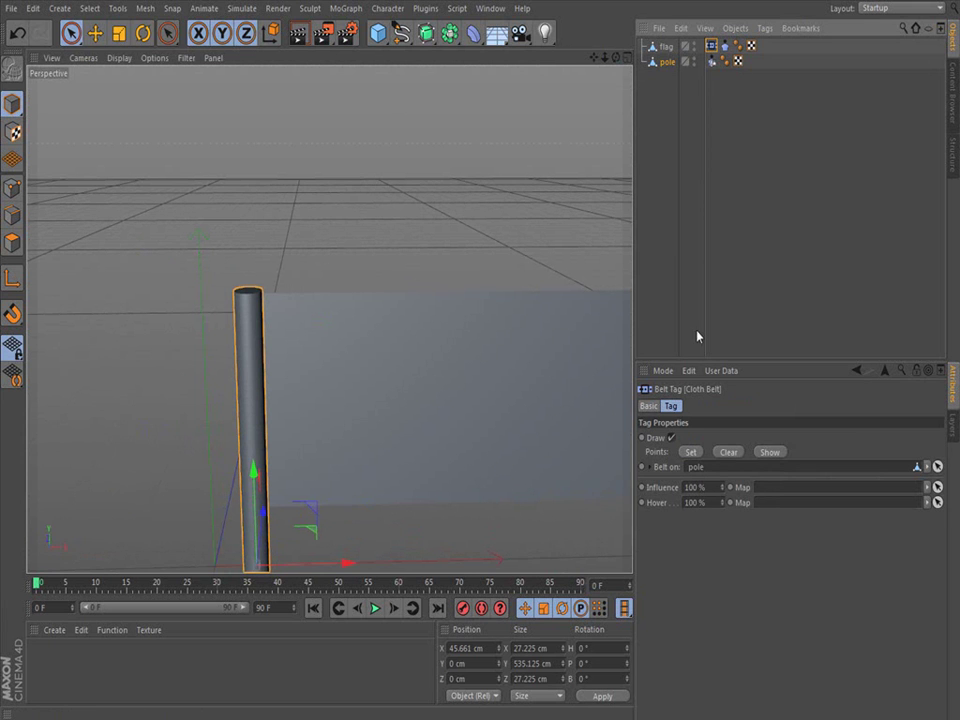
left_click(691, 453)
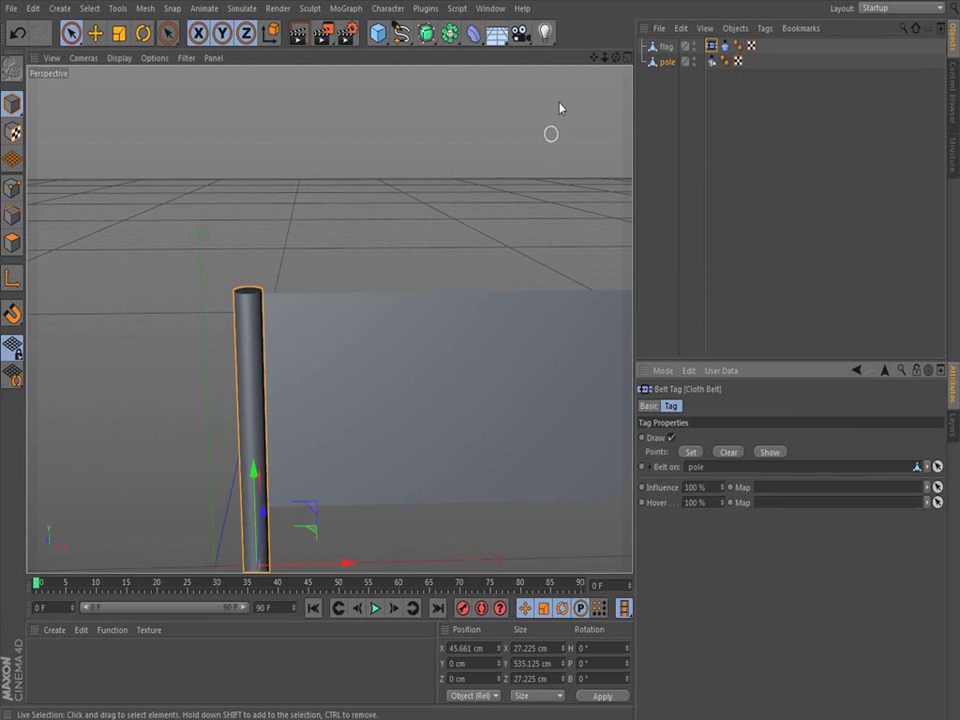
left_click_drag(595, 60, 465, 294)
scroll(465, 294, "down", 4)
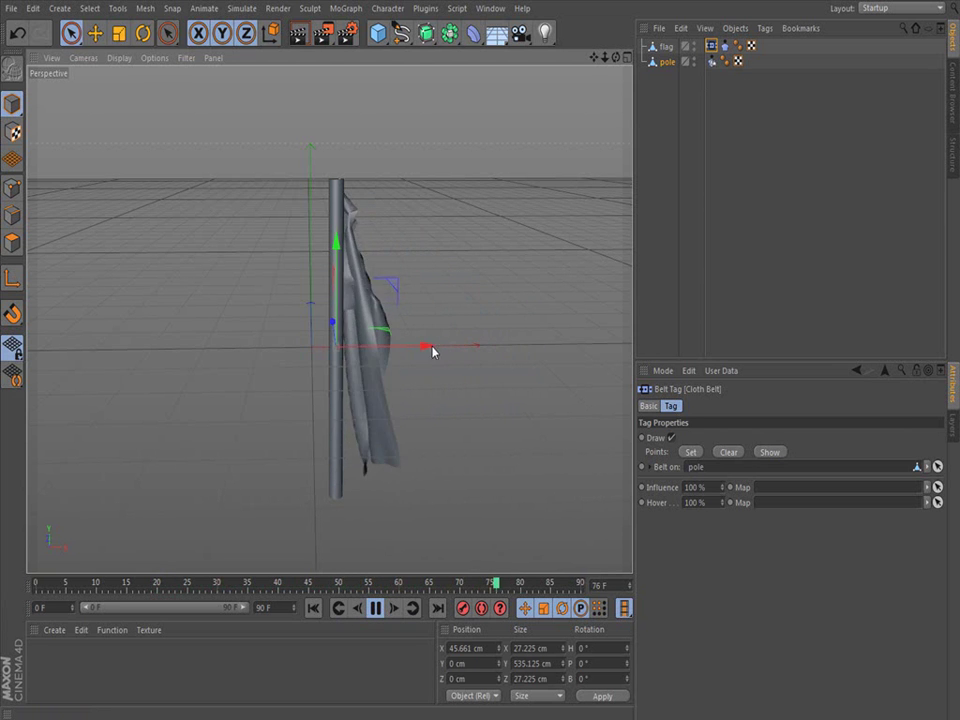
- During playback, drag the pole to X -14.488 cm, Y -1.325 cm, with the belted flag following
left_click_drag(433, 347, 378, 368)
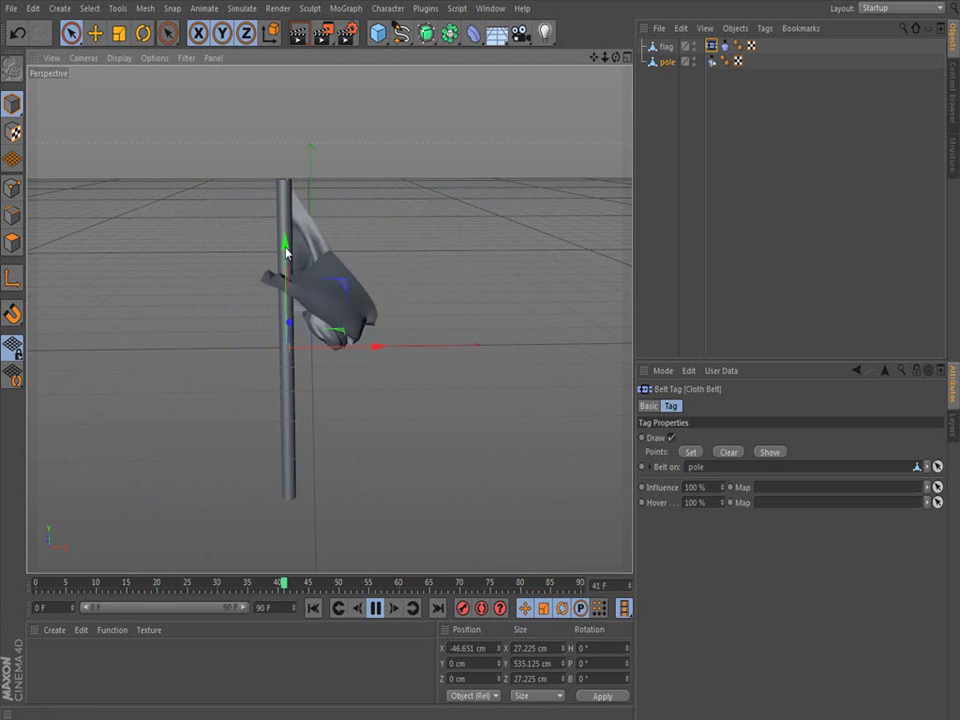
mouse_move(285, 243)
left_mouse_down()
mouse_move(287, 215)
mouse_move(286, 245)
left_mouse_up()
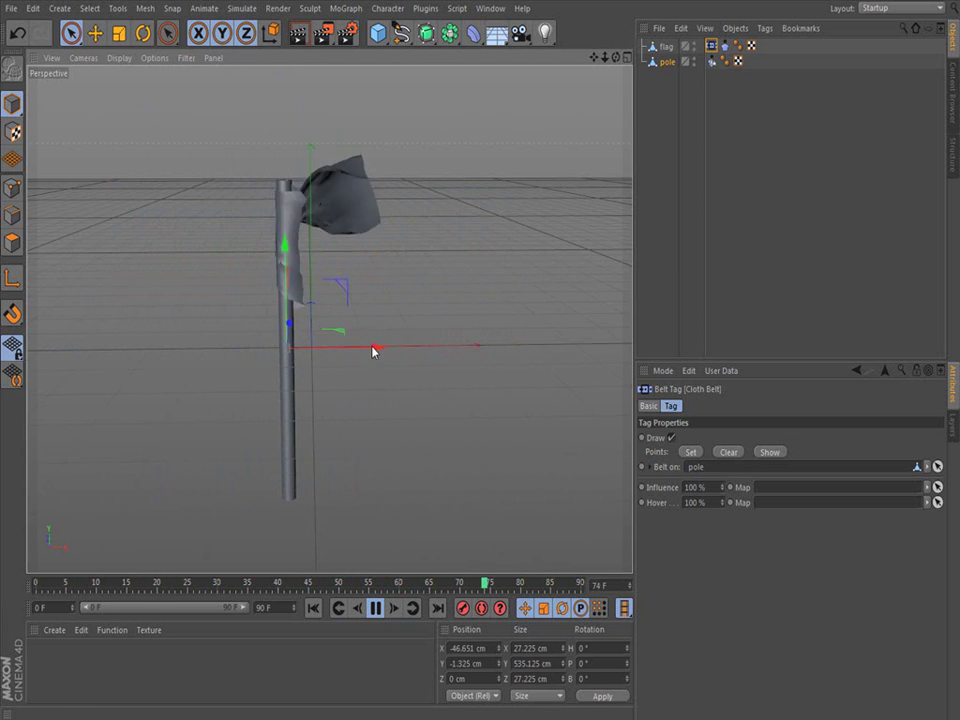
mouse_move(375, 349)
left_mouse_down()
mouse_move(446, 349)
mouse_move(390, 348)
left_mouse_up()
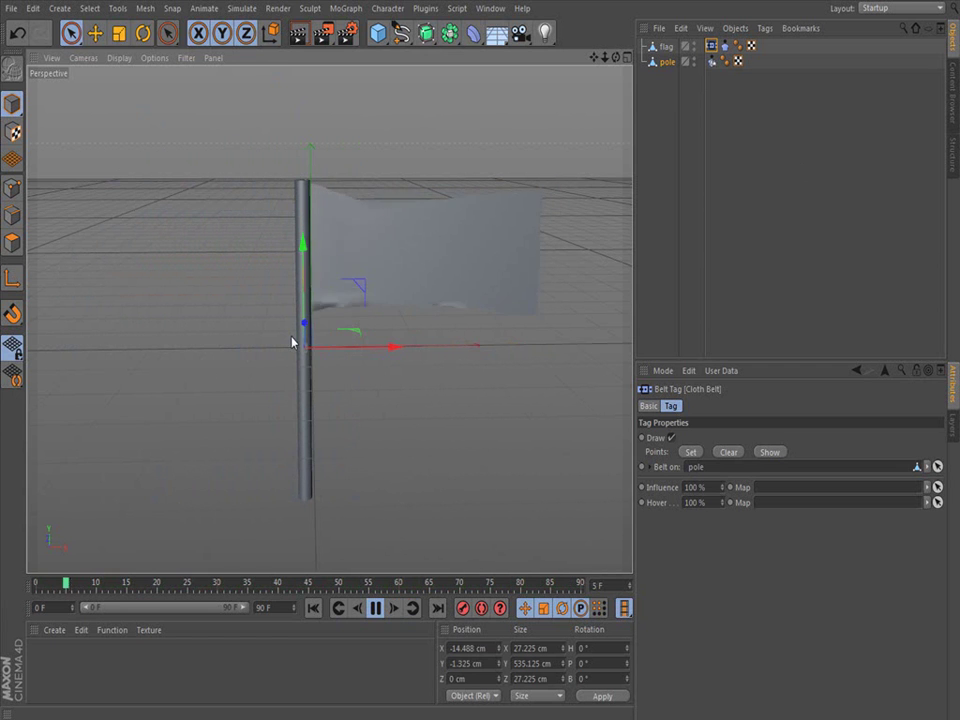
- In the flag's Cloth tag Forces settings, enter 10 cm for Wind Direction X
left_click(725, 50)
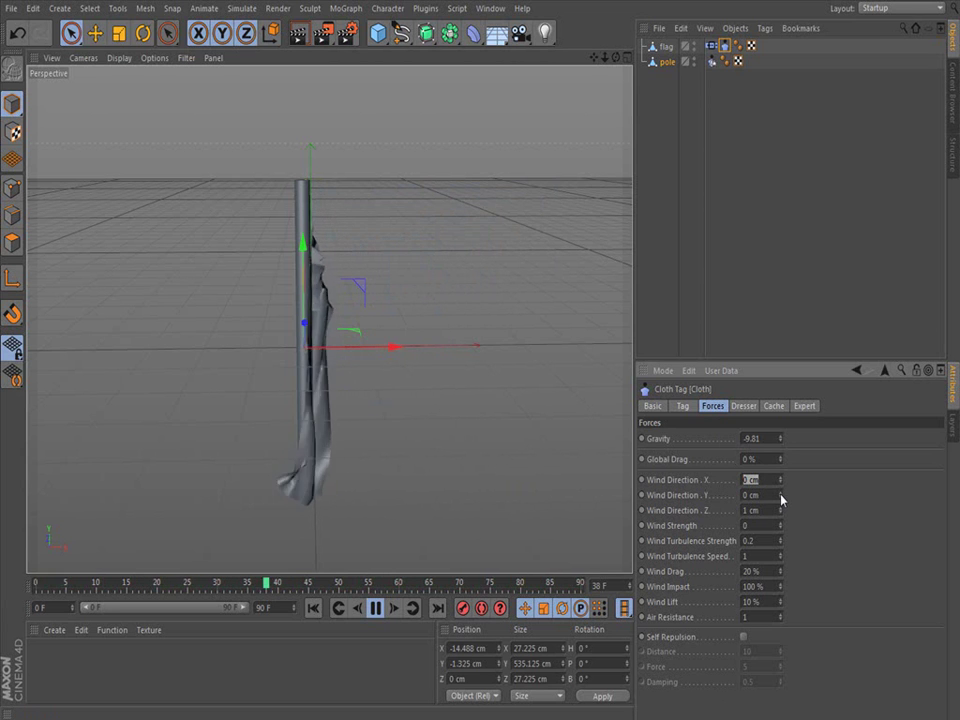
type("10")
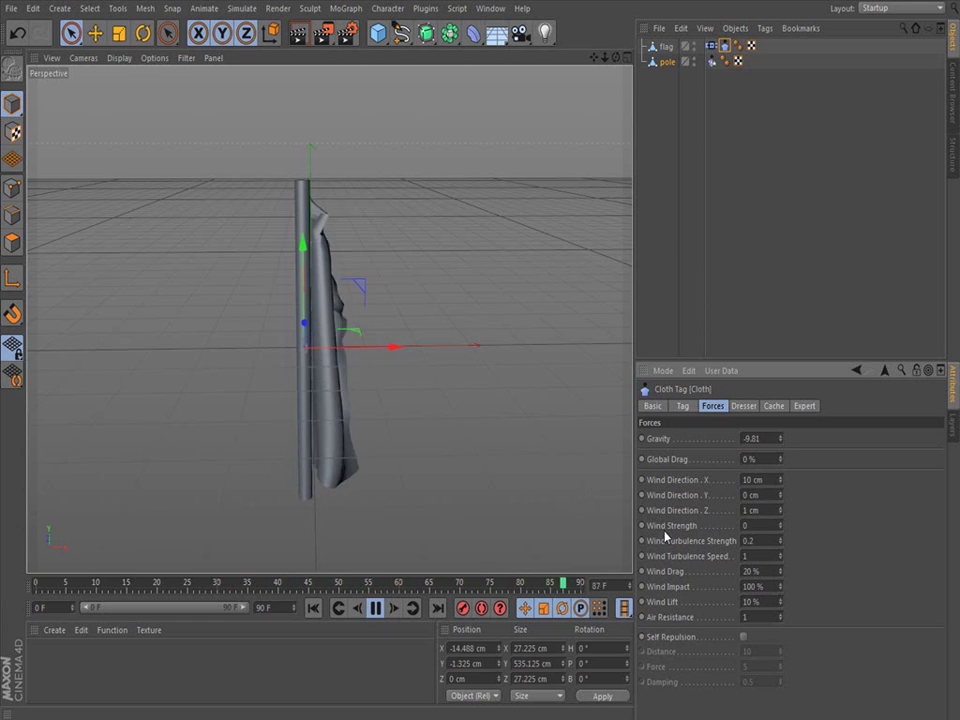
left_click(757, 525)
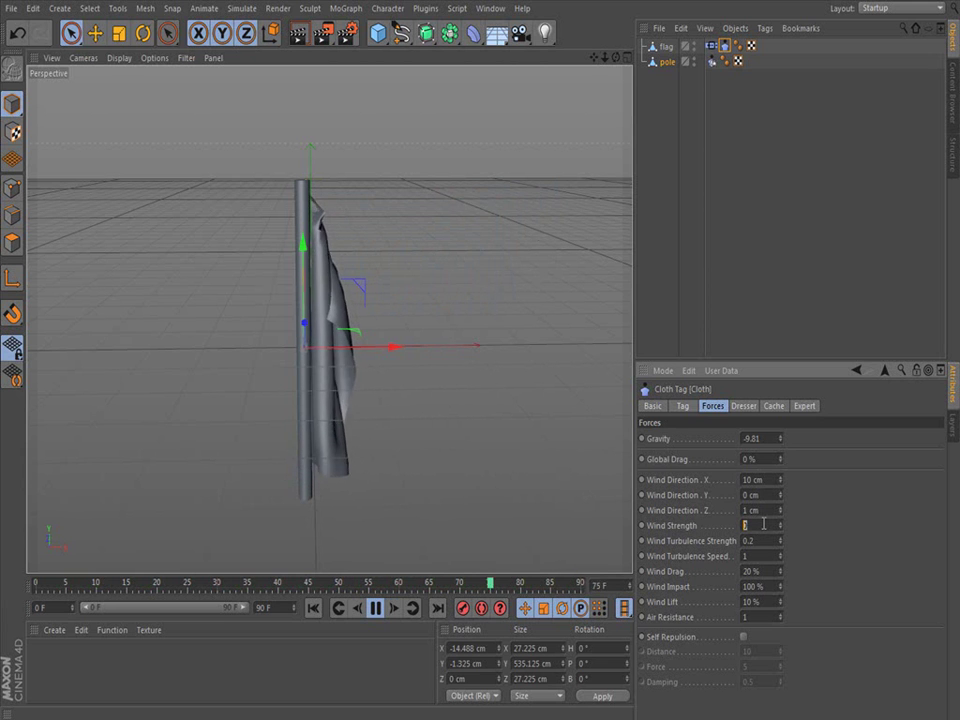
- Set the Cloth tag's Wind Strength to 10, then lower it to 5
type("10")
key("Return")
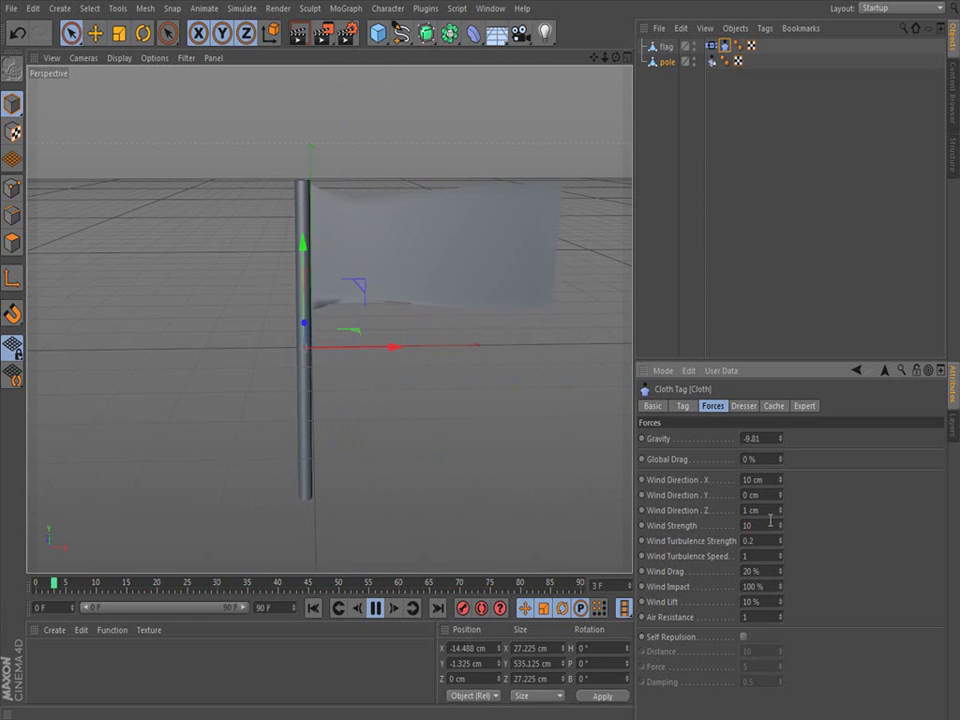
double_click(764, 526)
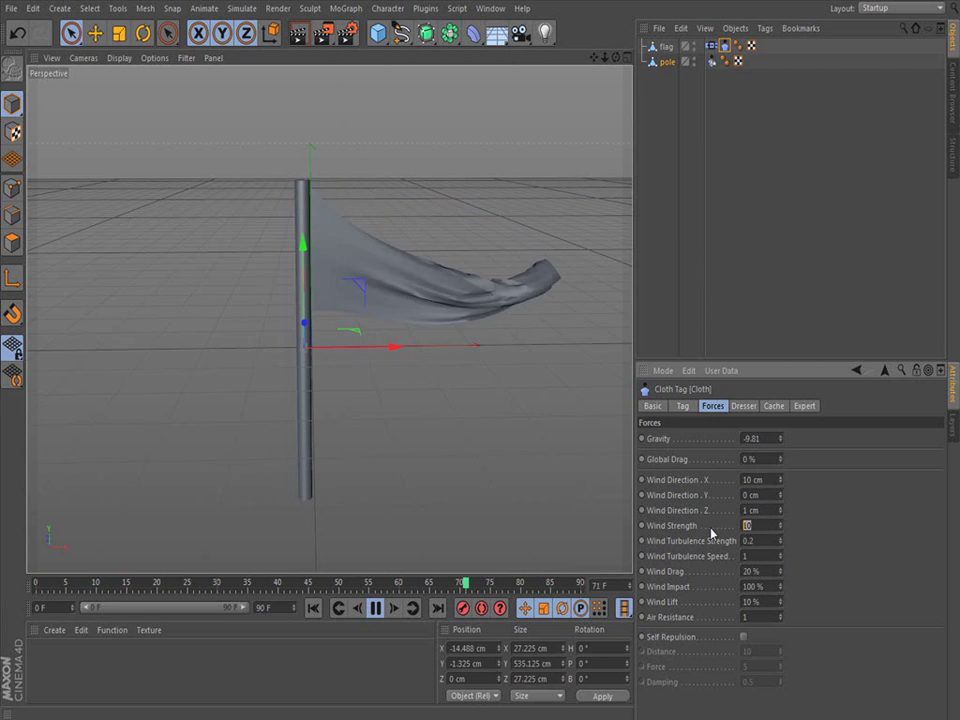
type("5")
key("Return")
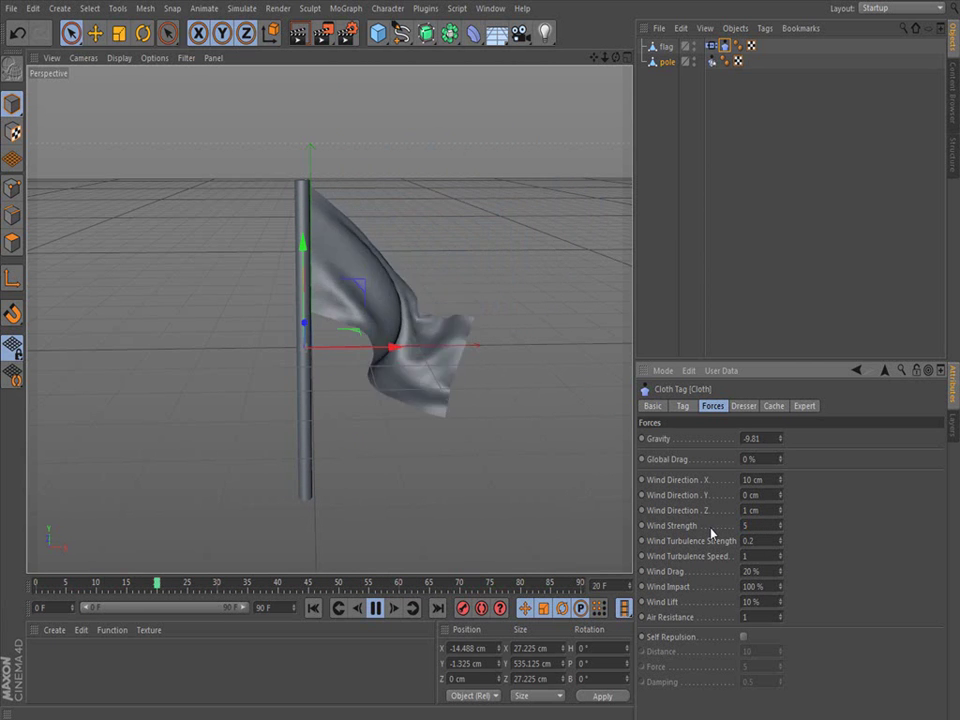